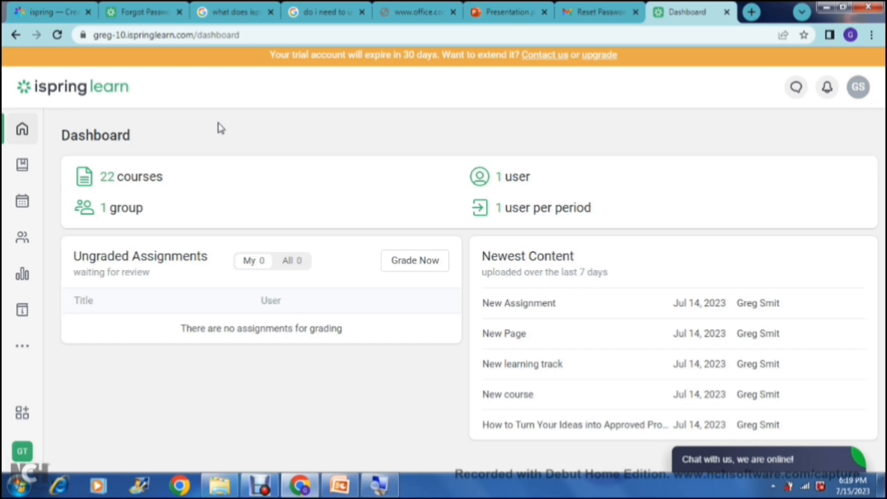
Look through the dashboard's main navigation sections and the additional options grouped under More
click(177, 126)
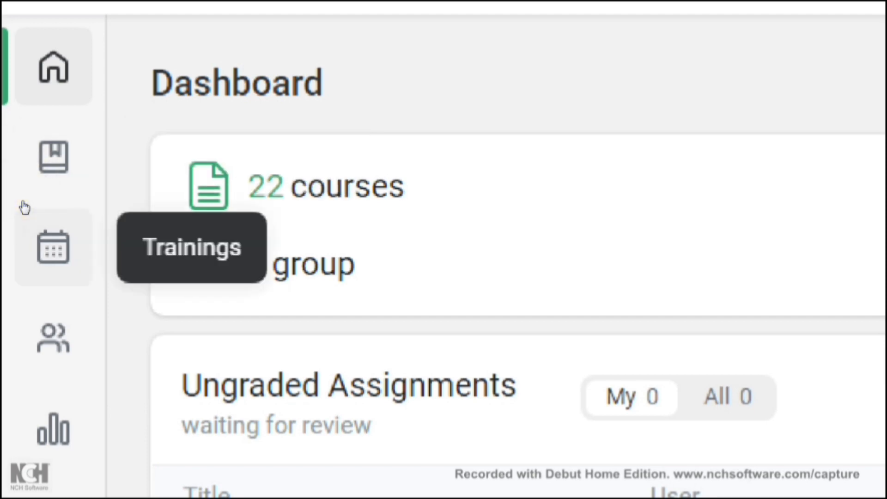
scroll(14, 300, down, 2)
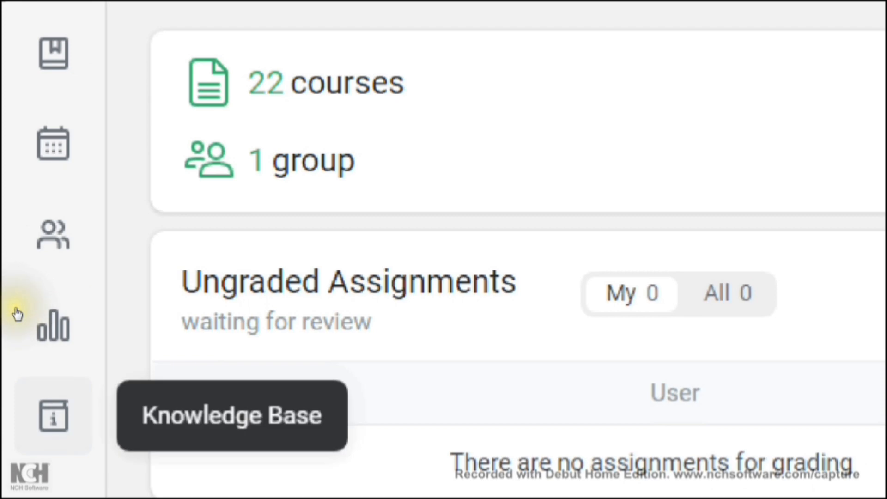
scroll(14, 351, down, 3)
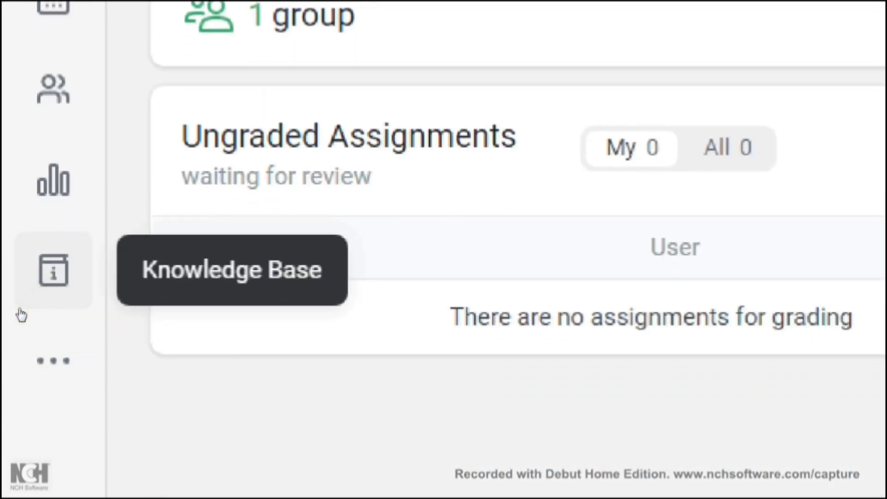
scroll(19, 351, down, 2)
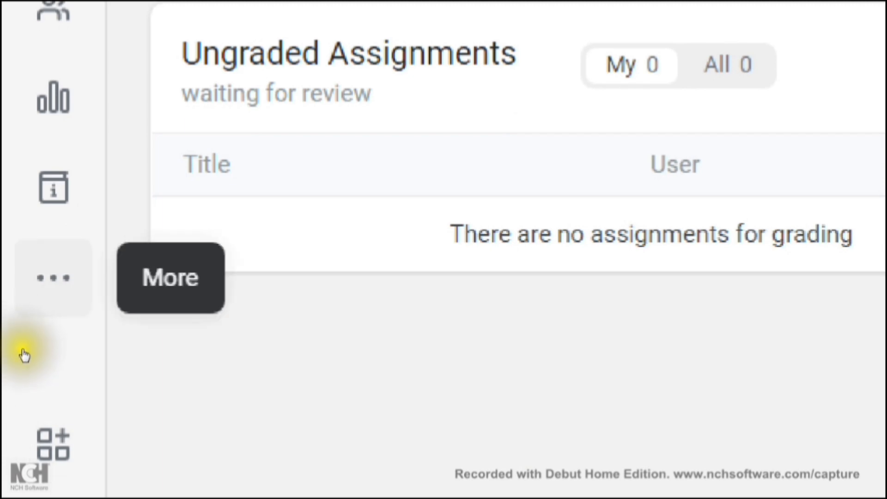
click(24, 355)
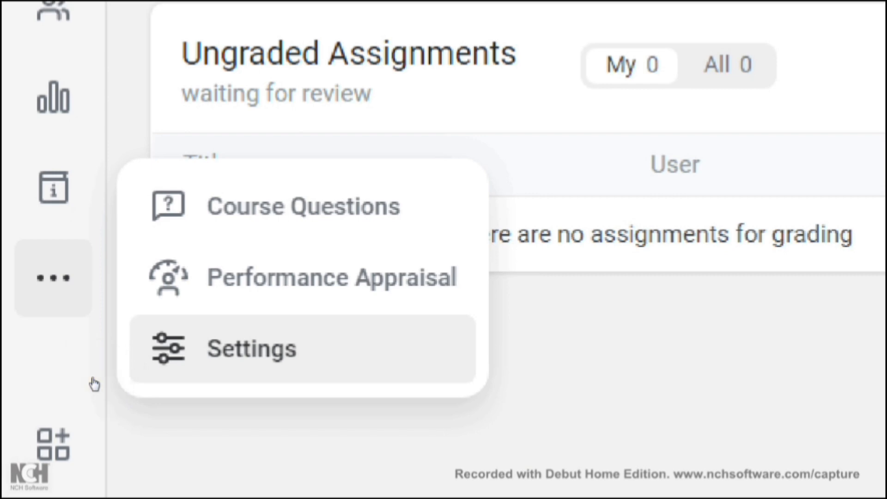
click(24, 352)
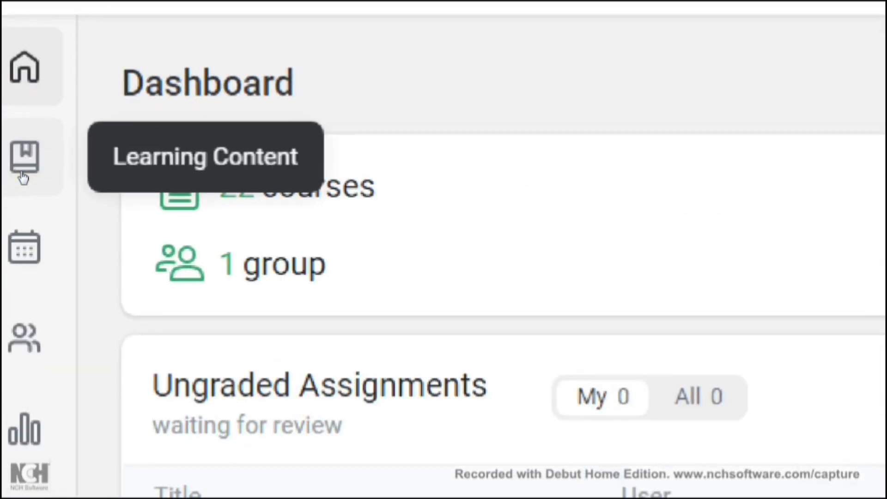
Open the New Quiz item from the Sample Materials project in Learning Content
click(22, 175)
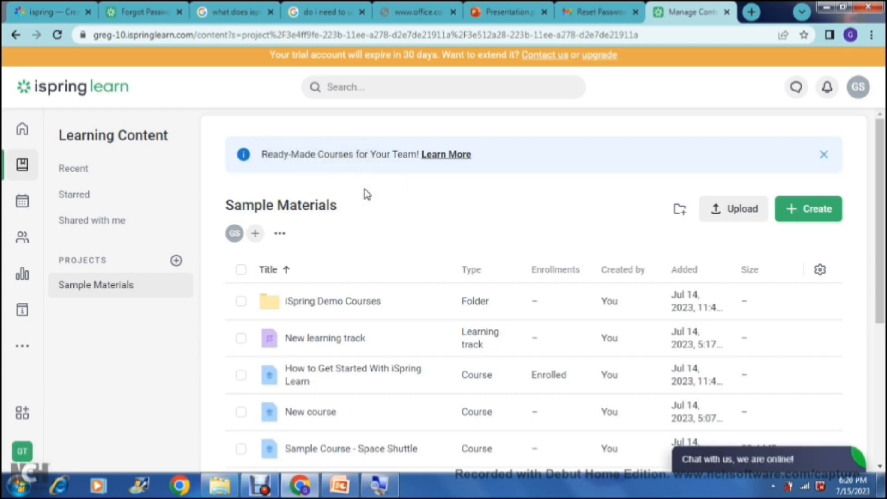
scroll(366, 194, down, 2)
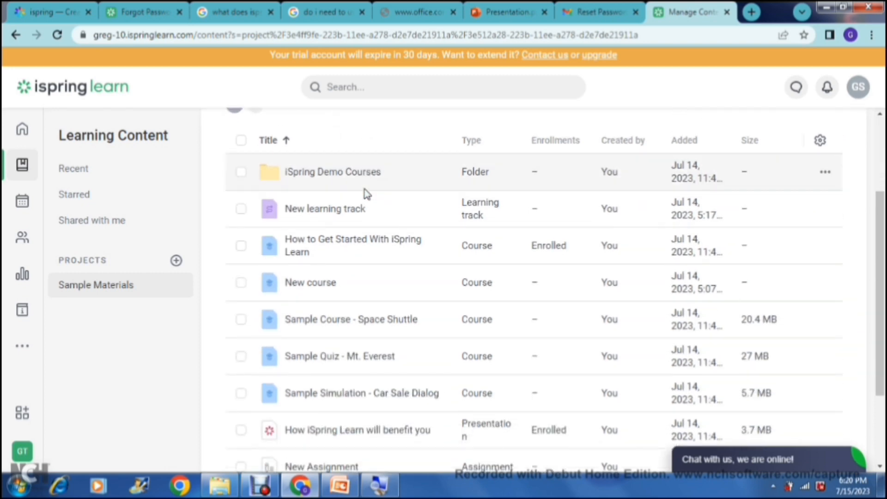
scroll(366, 194, down, 2)
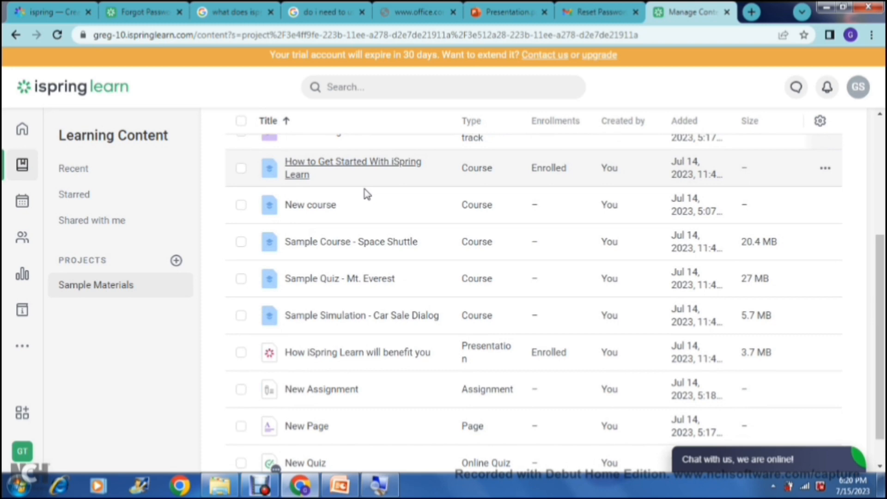
scroll(366, 194, down, 1)
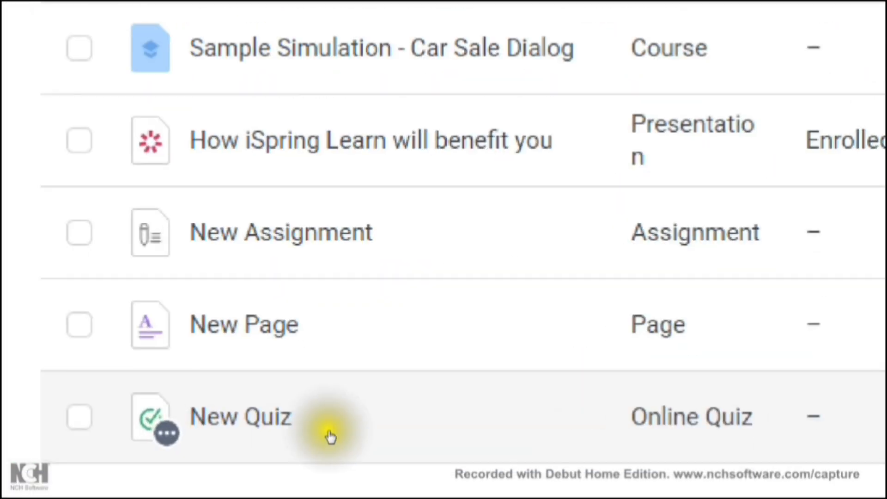
click(314, 420)
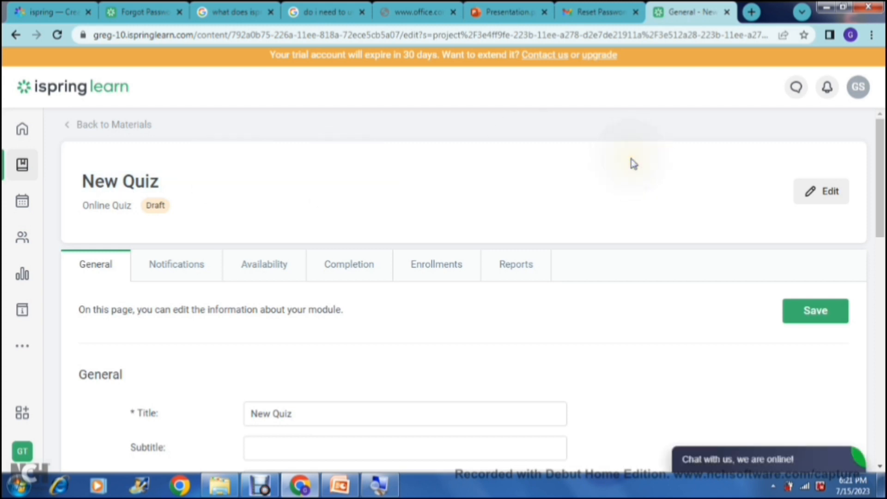
Review the general information fields of New Quiz, from the title down to the description
scroll(878, 157, down, 1)
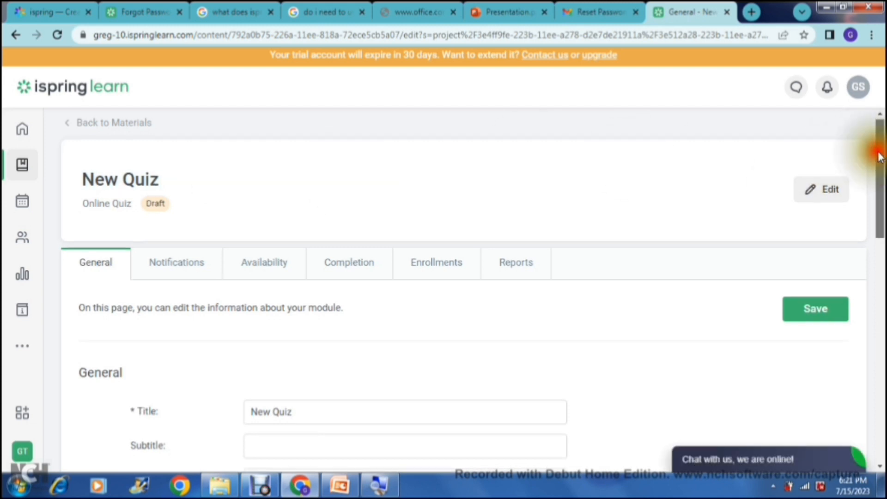
drag(879, 166, 879, 197)
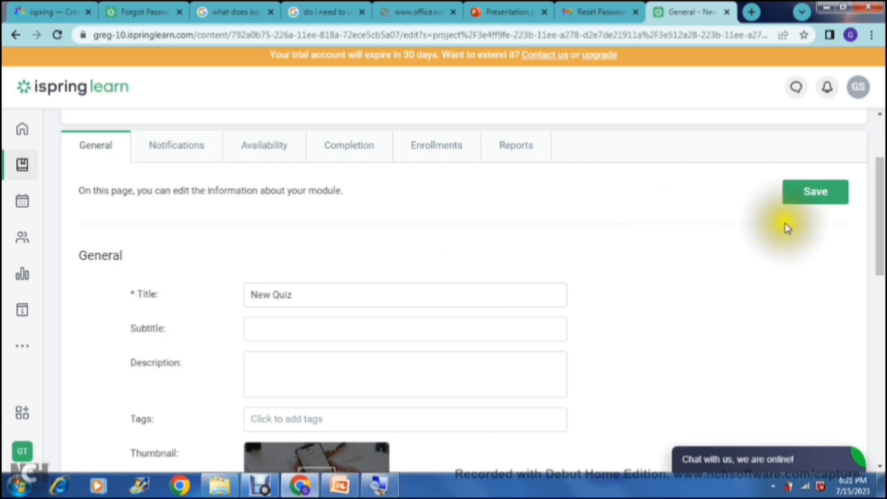
click(807, 203)
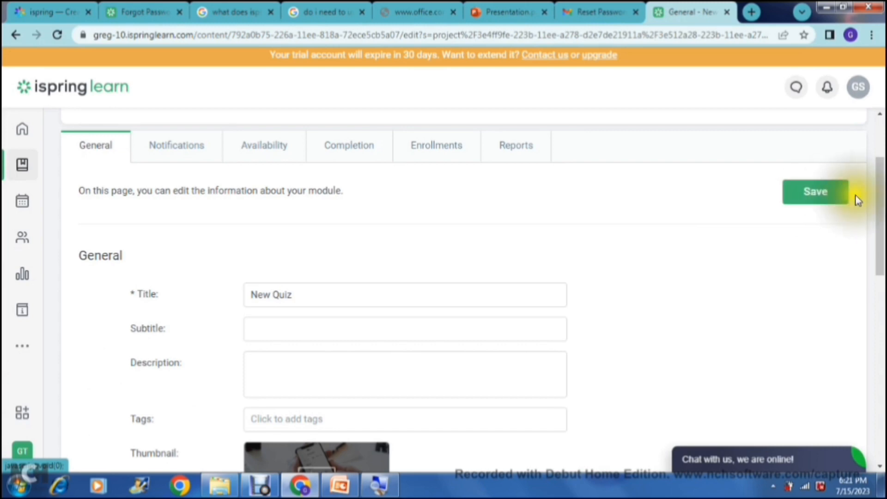
drag(881, 205, 883, 250)
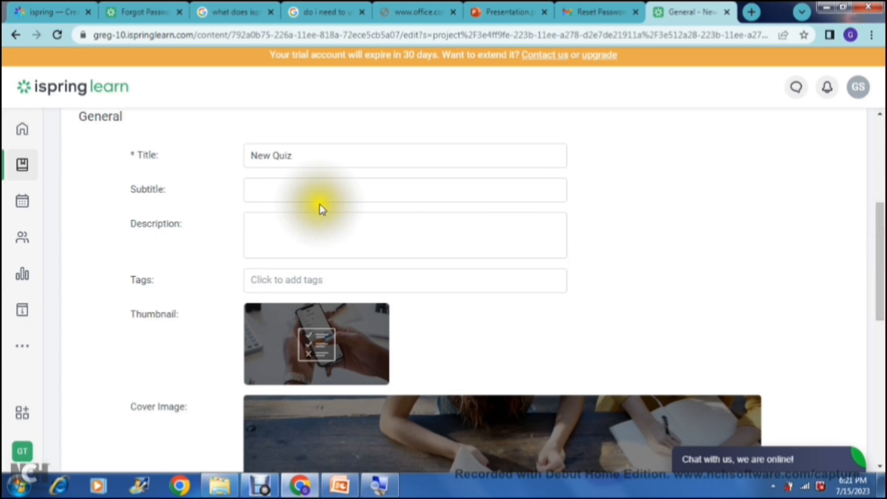
click(302, 231)
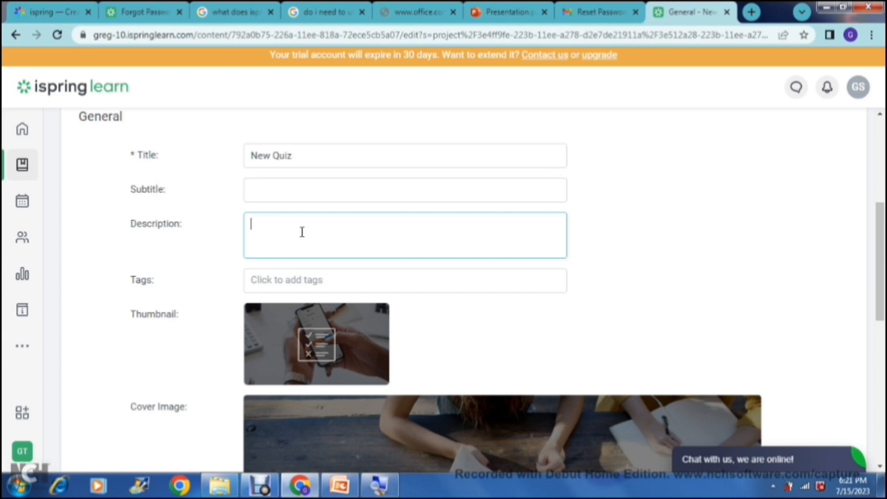
click(228, 238)
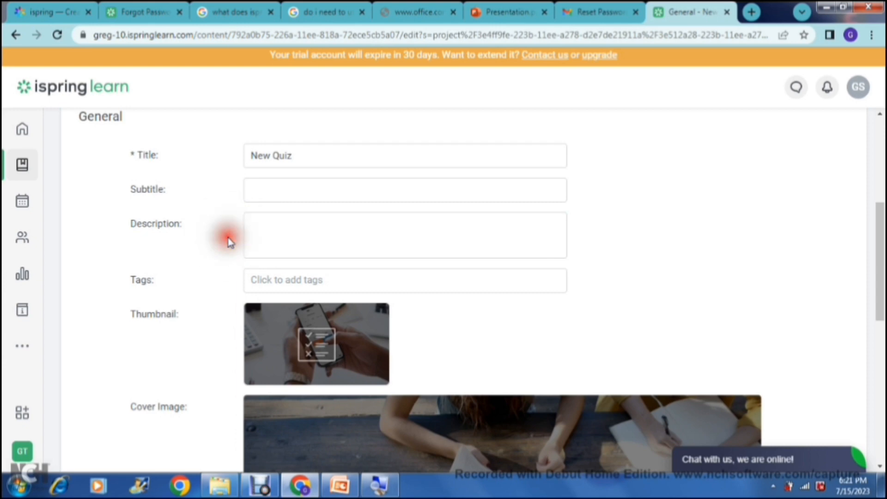
Examine the thumbnail and cover image settings of New Quiz, including the recommended cover image size
scroll(228, 241, down, 3)
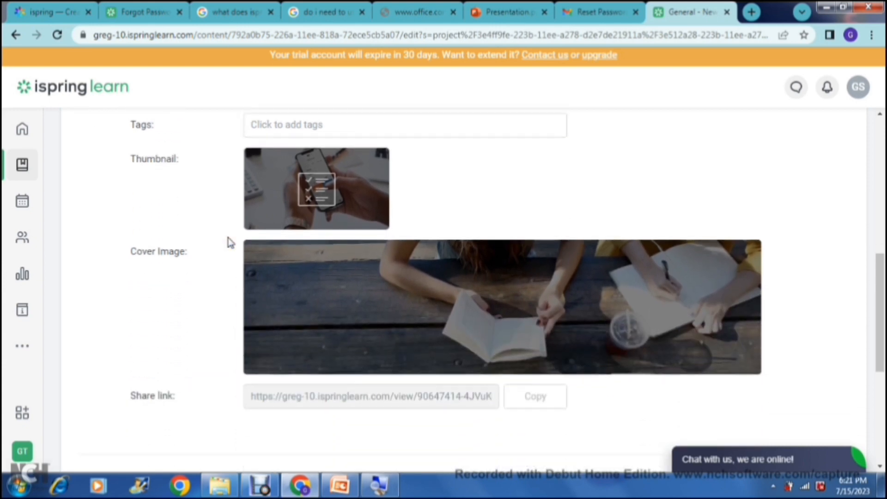
scroll(228, 241, up, 1)
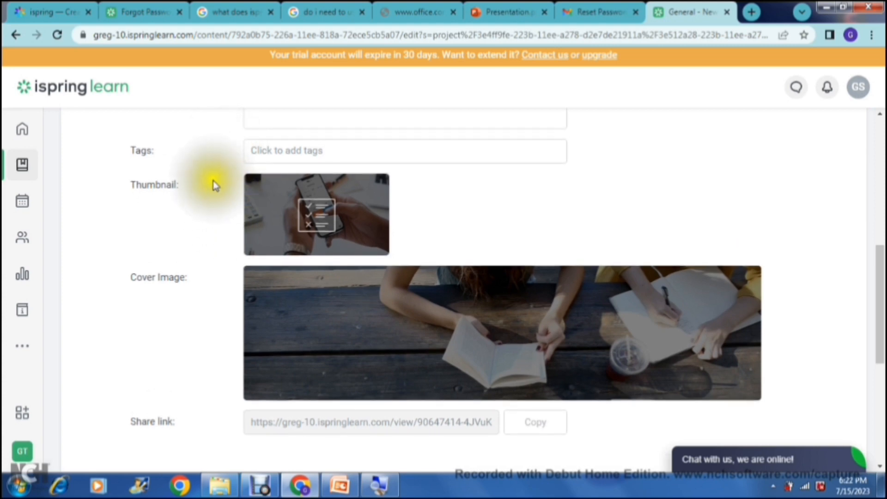
mouse_move(287, 206)
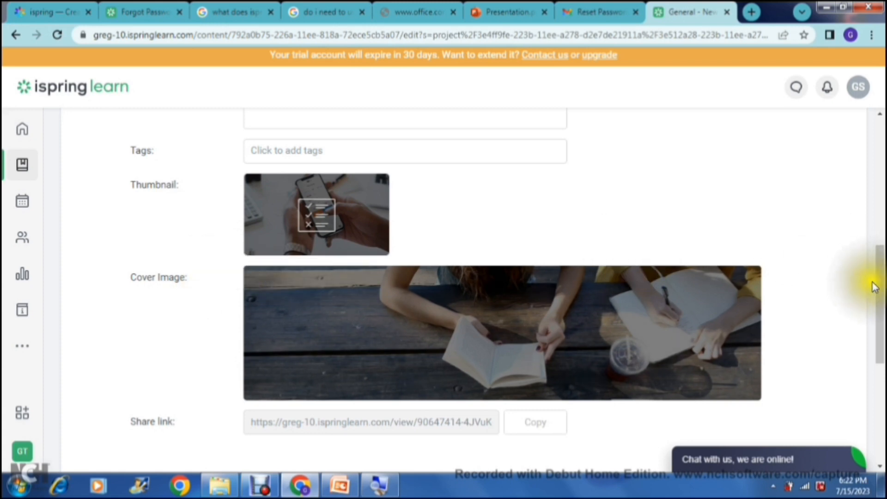
drag(880, 286, 869, 131)
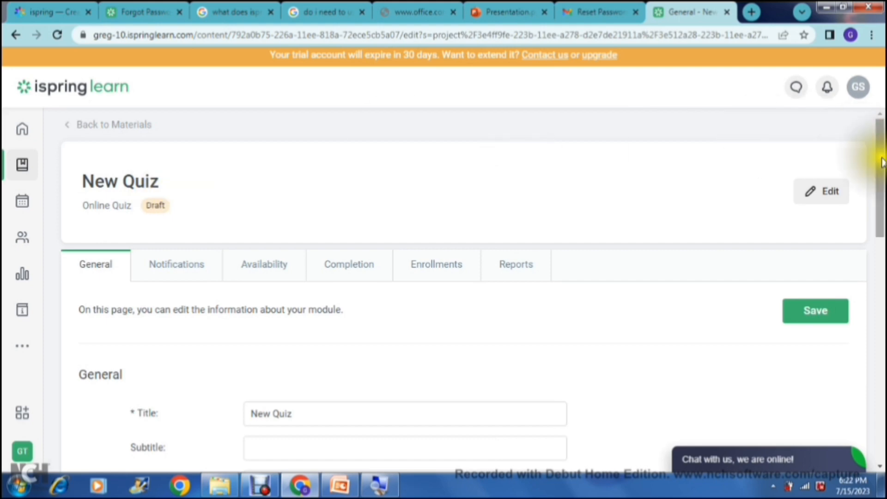
drag(881, 164, 875, 301)
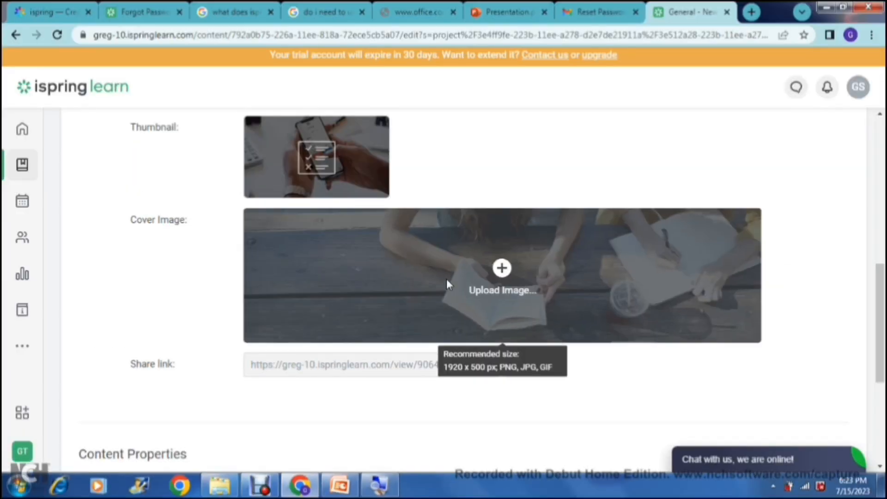
click(342, 292)
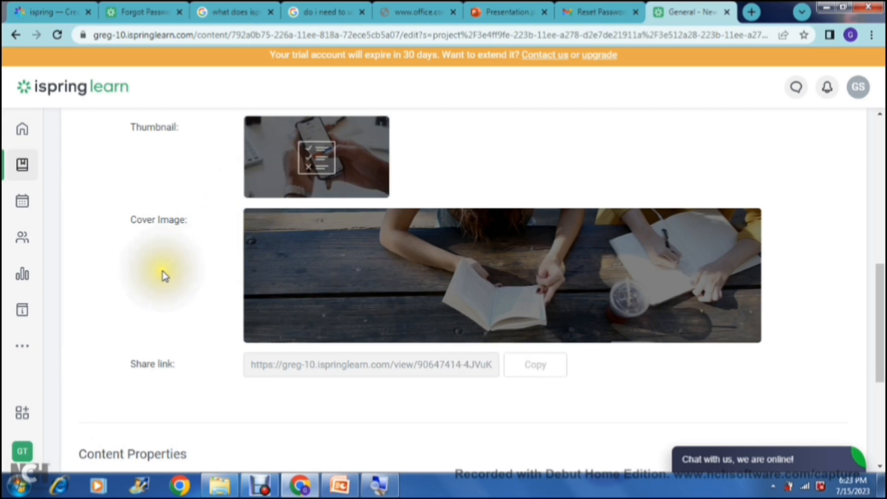
mouse_move(350, 265)
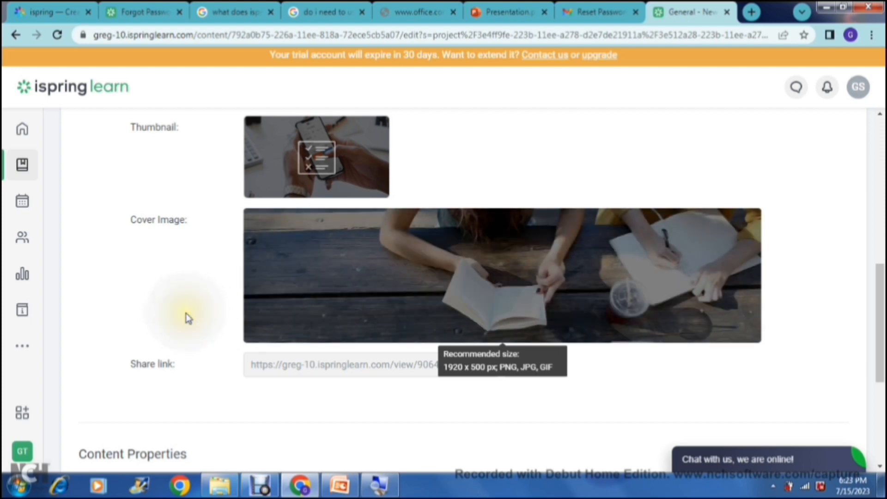
Review the quiz's share link, content properties and course instructor field
scroll(185, 314, down, 2)
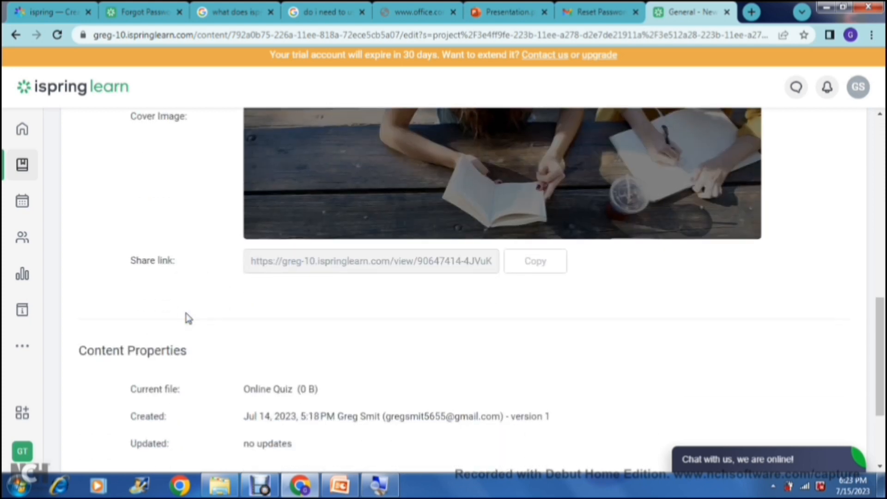
scroll(184, 317, down, 1)
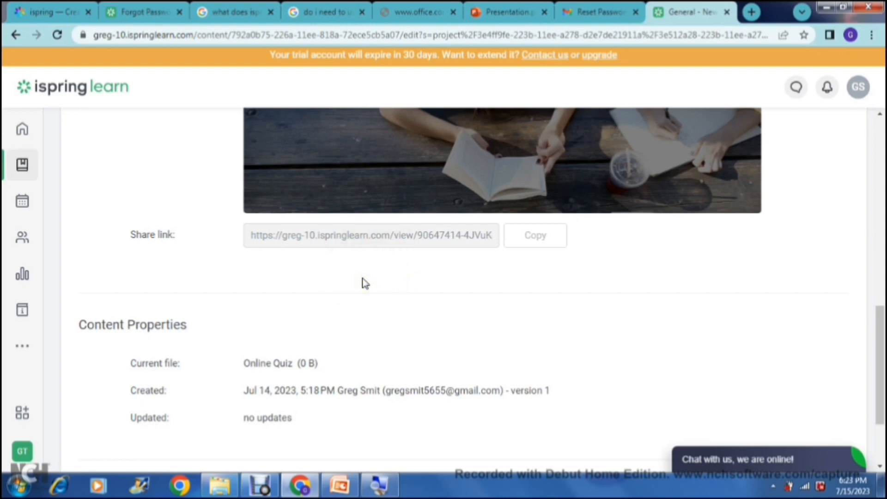
click(364, 283)
scroll(364, 282, down, 2)
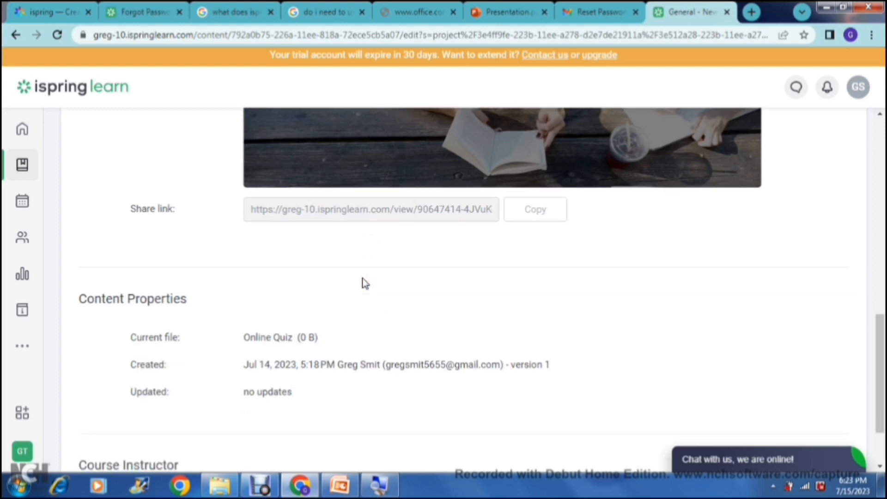
scroll(364, 282, down, 1)
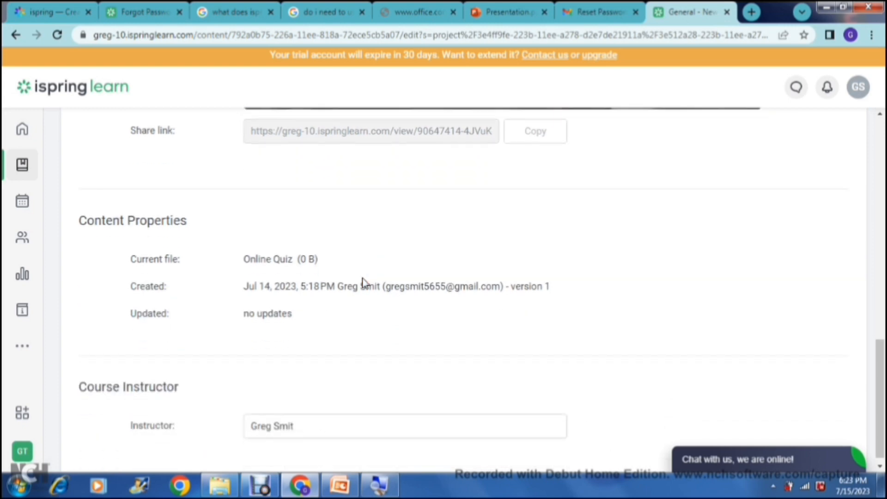
scroll(364, 282, down, 1)
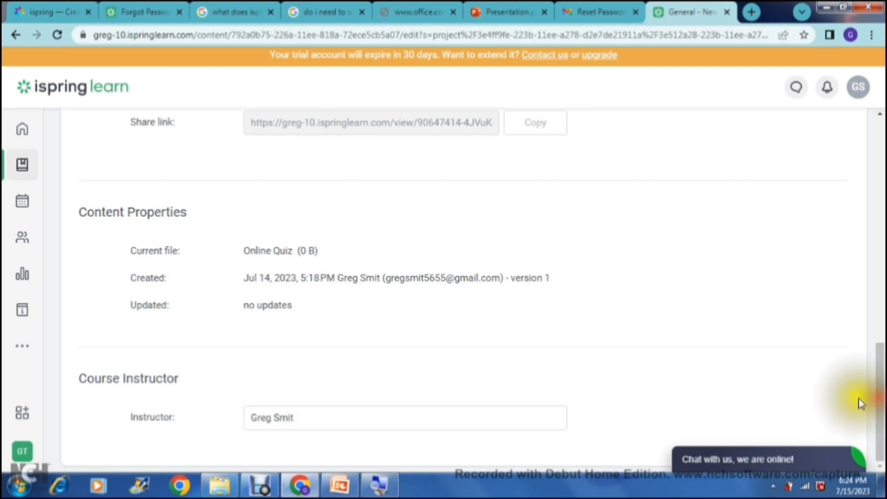
click(248, 416)
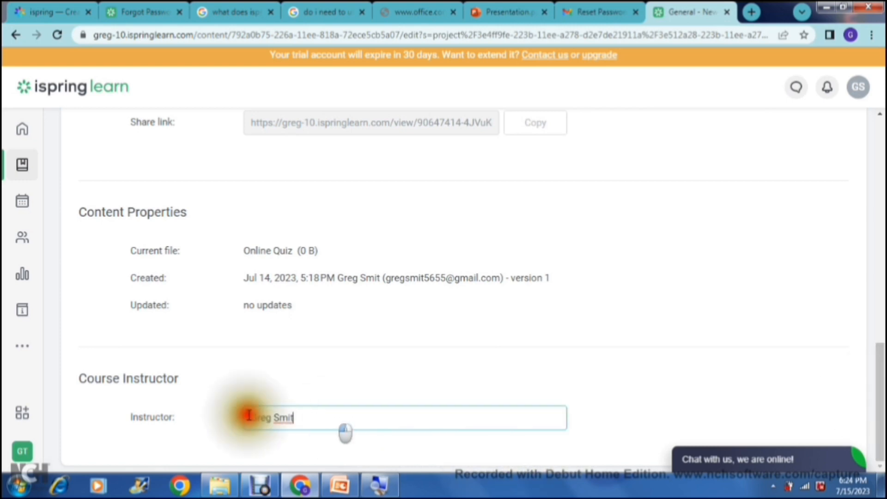
click(215, 417)
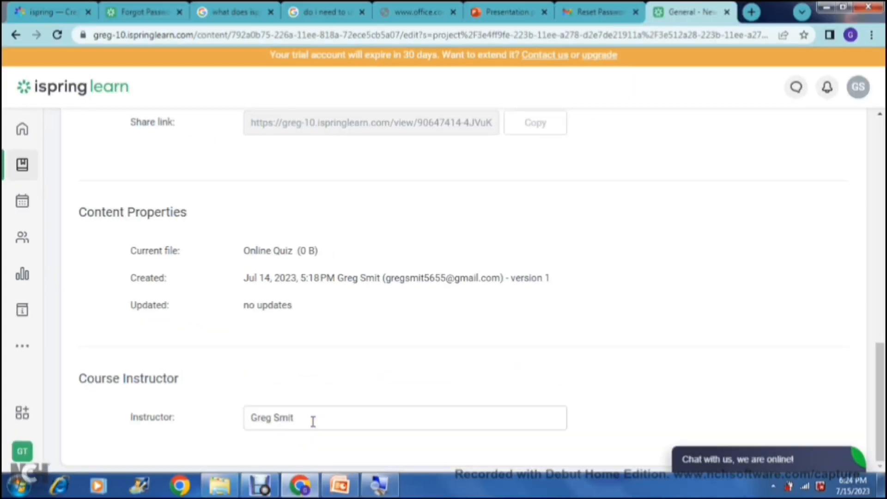
Open the availability settings of New Quiz and look over the automatic enrollment rules section
drag(880, 398, 882, 171)
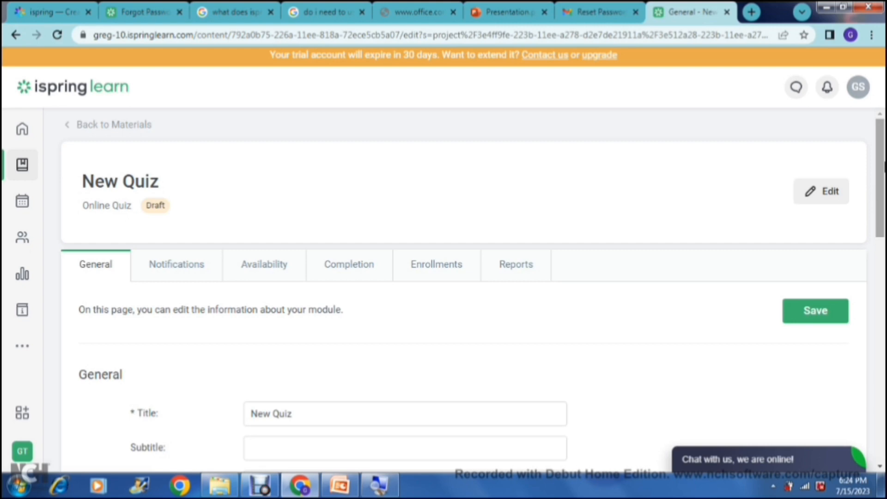
drag(880, 173, 878, 203)
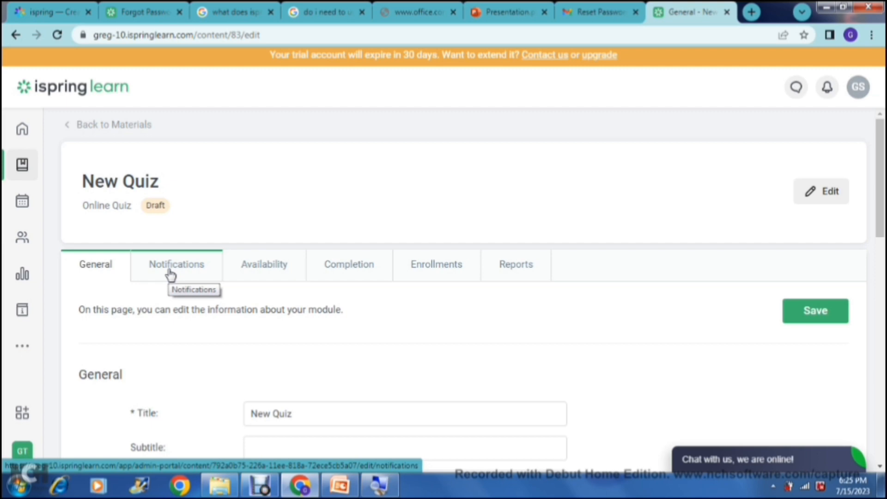
click(253, 272)
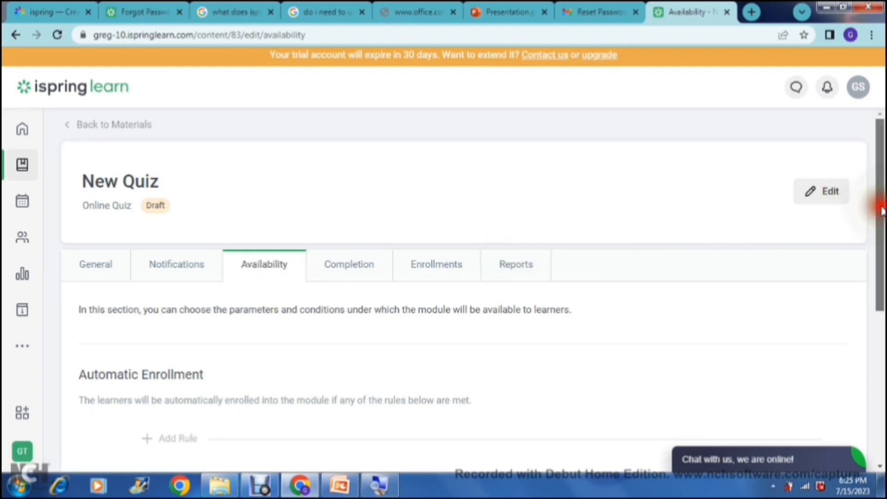
drag(882, 211, 882, 254)
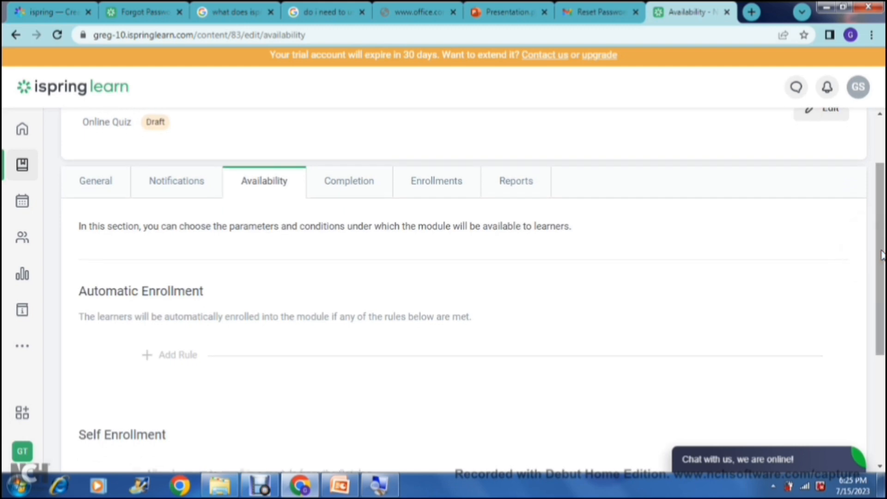
Examine the quiz's automatic enrollment rules, self enrollment option and default enrollment due date in the availability settings
drag(882, 254, 882, 284)
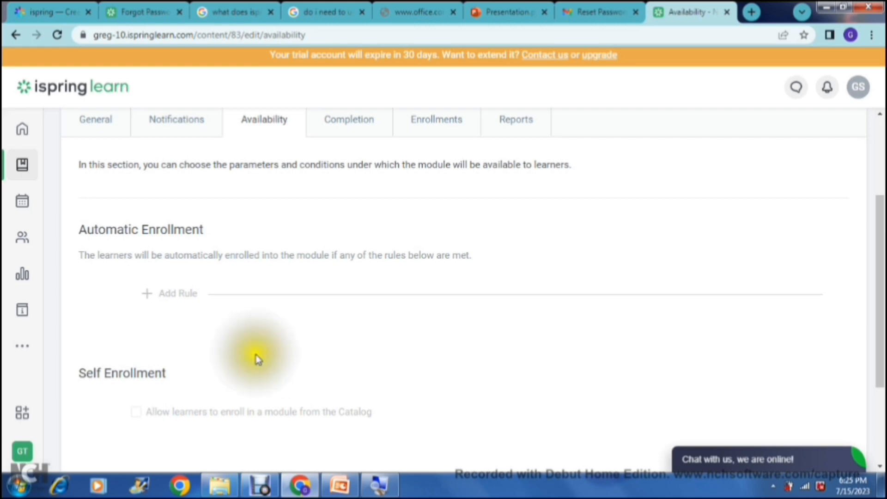
click(147, 295)
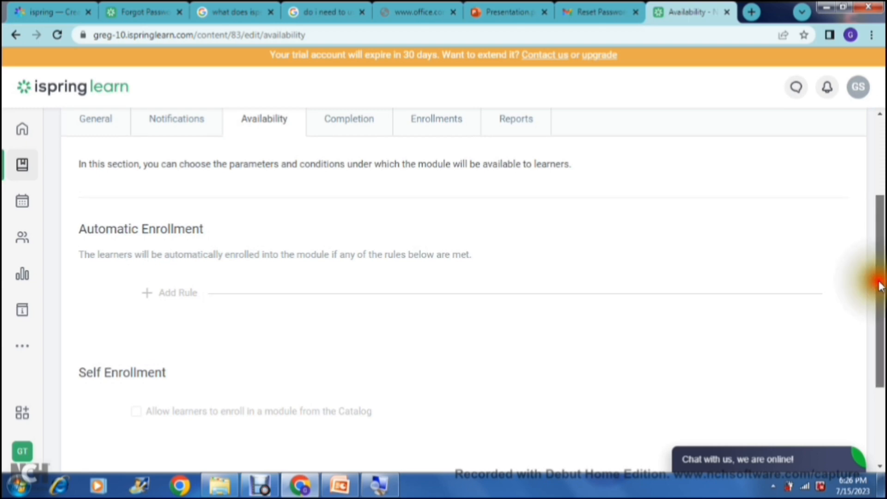
drag(880, 283, 881, 293)
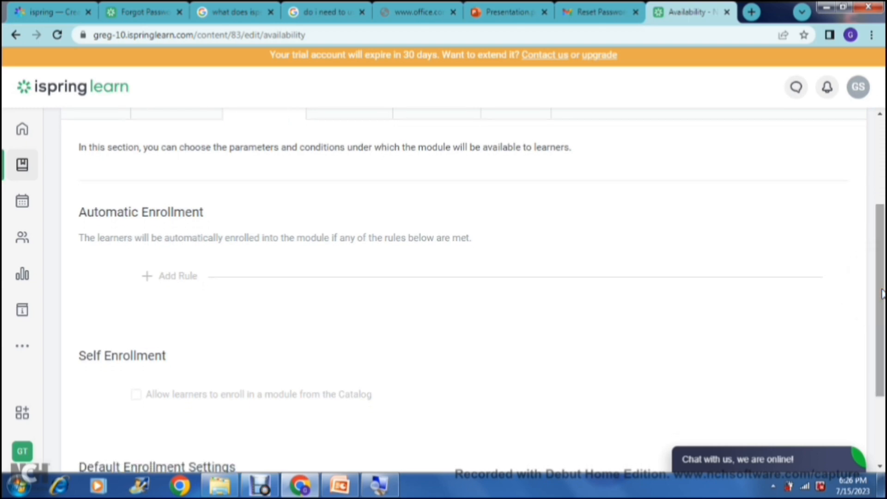
drag(881, 294, 880, 351)
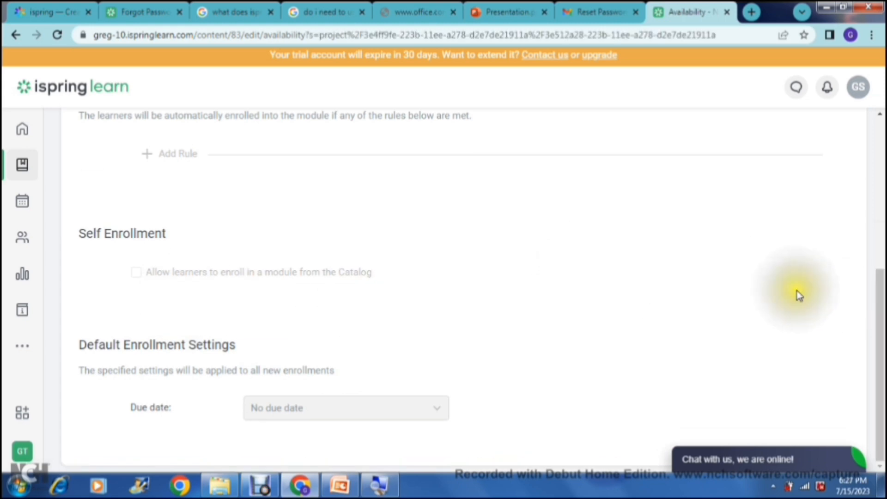
drag(880, 310, 880, 334)
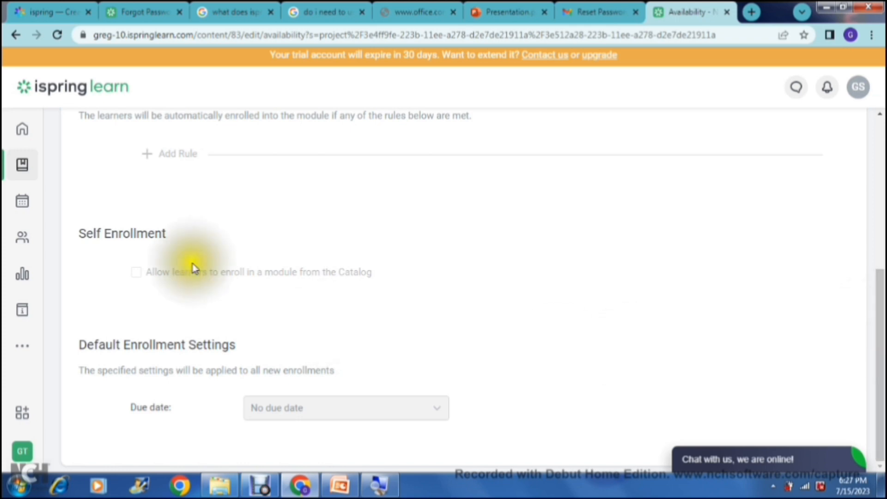
click(133, 275)
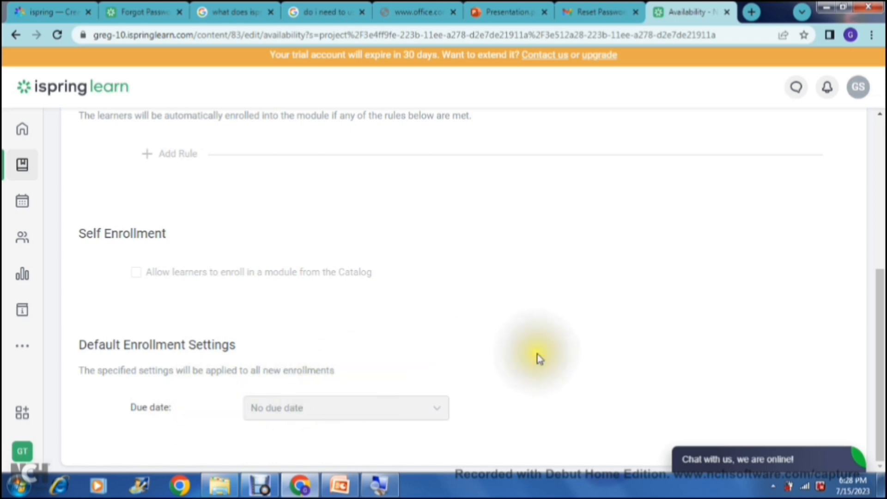
Open the quiz's completion settings and review the certificate and gamification reward options
drag(880, 346, 879, 156)
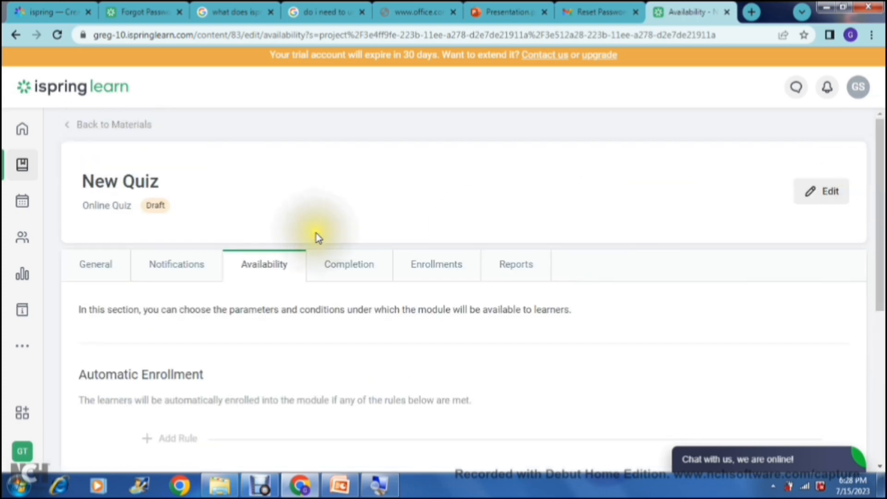
click(341, 266)
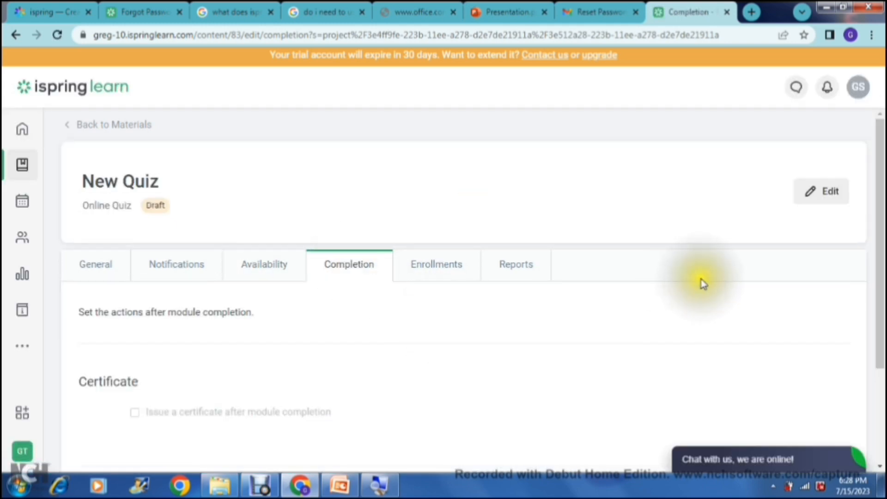
drag(880, 209, 881, 273)
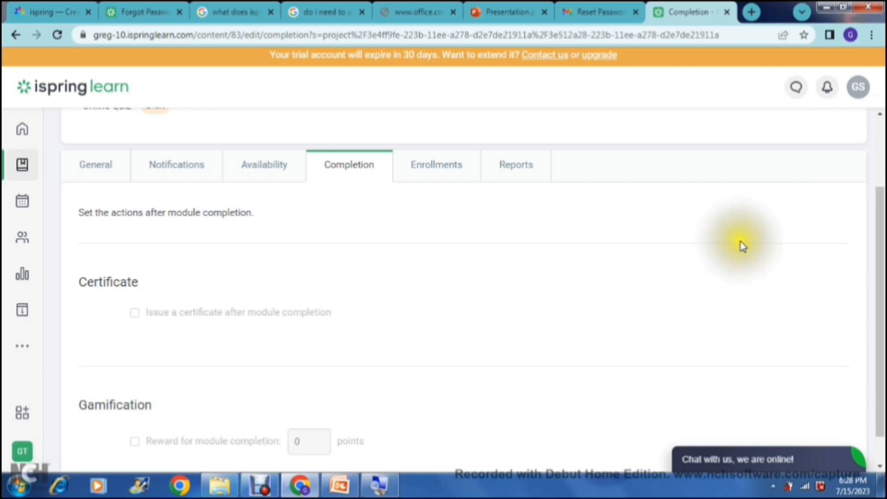
drag(882, 245, 881, 291)
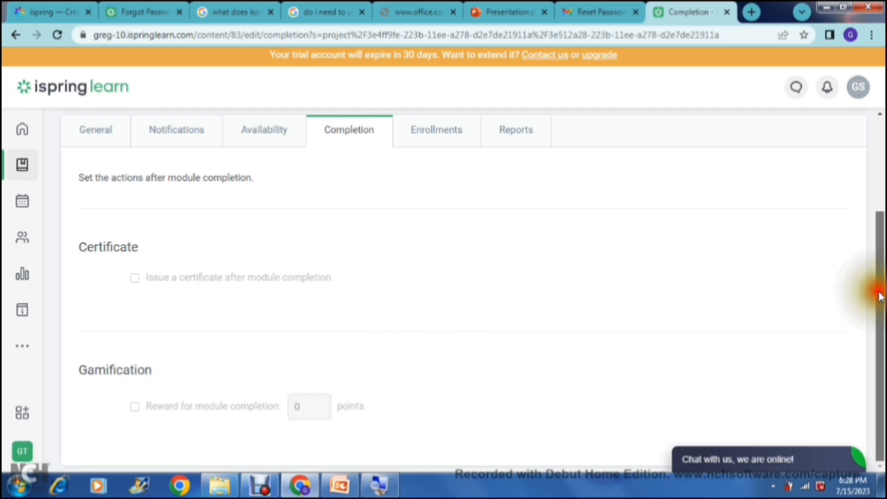
Open the quiz's enrollments and look over the user list with its export and enroll options
scroll(879, 300, up, 3)
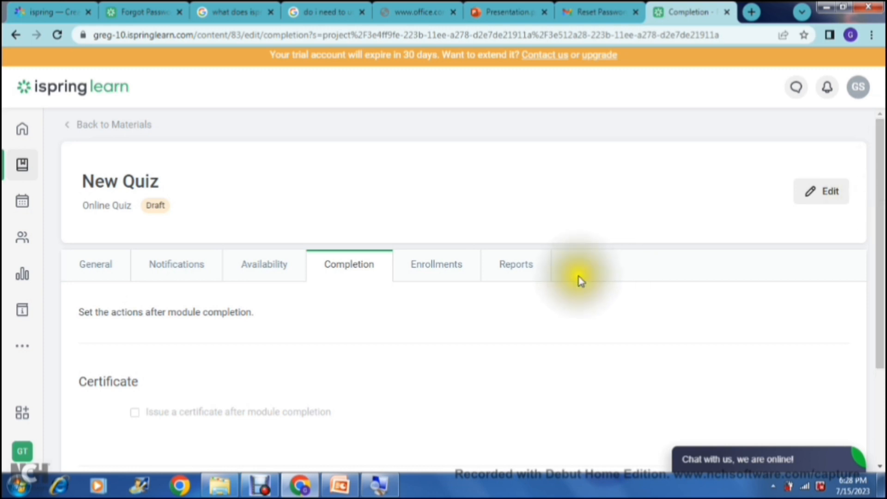
click(438, 274)
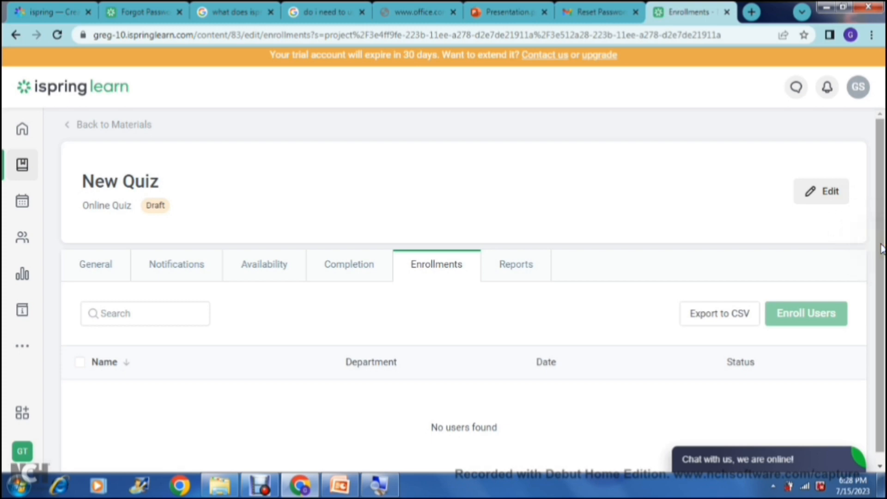
scroll(880, 249, down, 1)
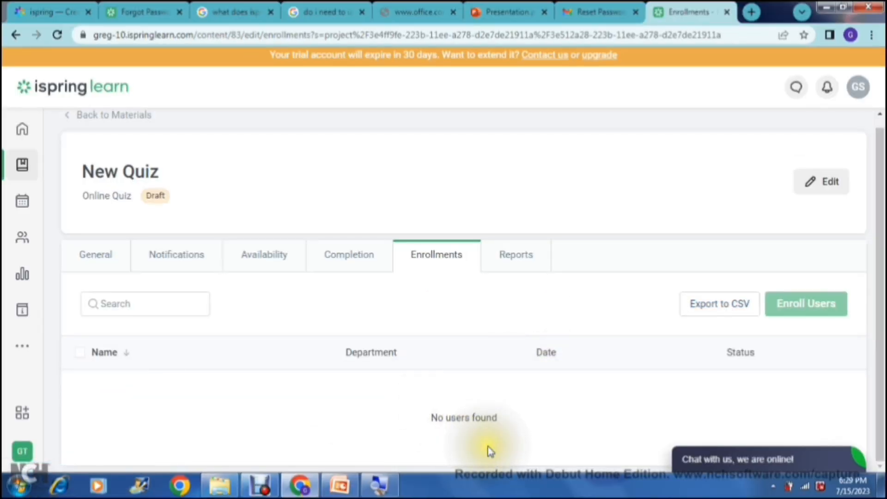
Open the quiz's reports section and look at the report selection field
click(525, 267)
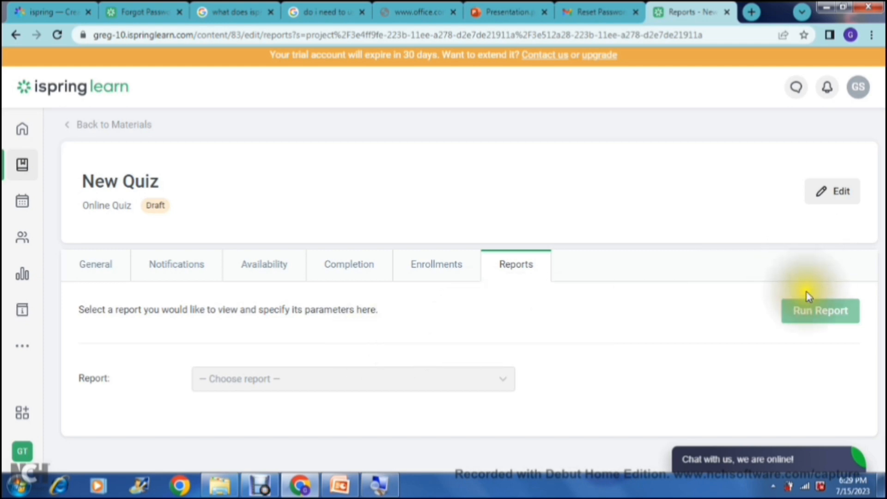
click(686, 334)
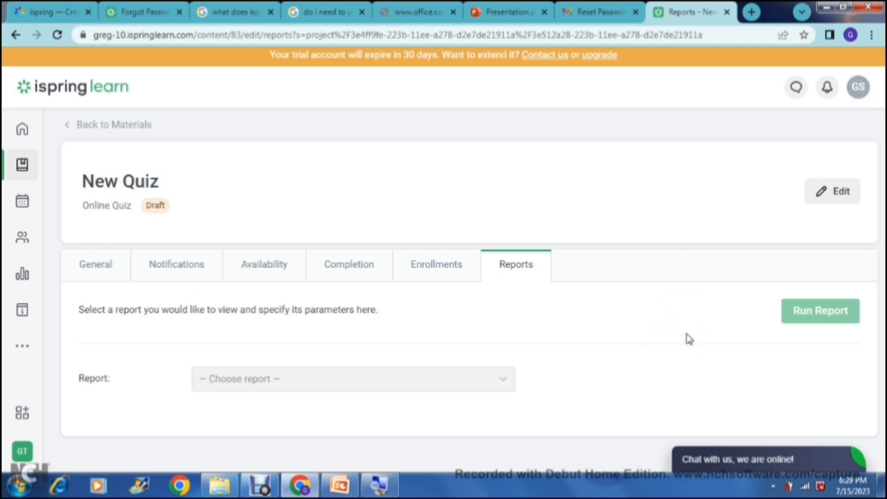
click(504, 381)
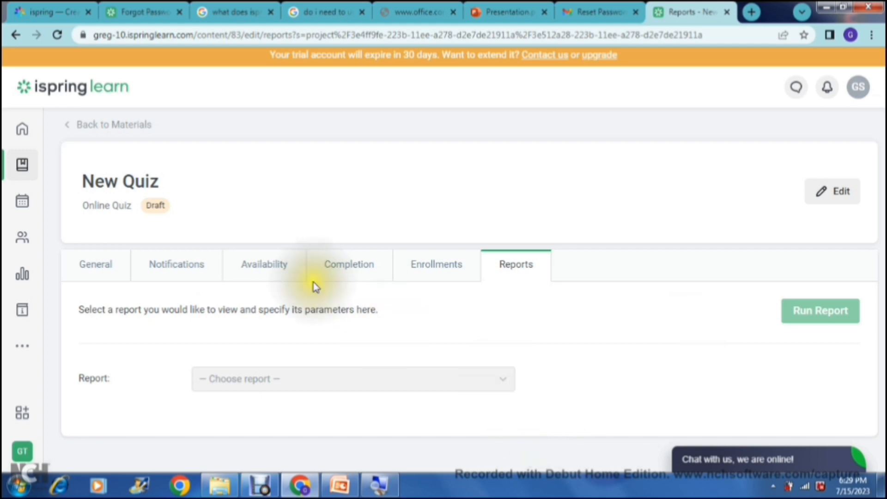
Return to Learning Content, create a new page in Sample Materials and select its Introduction chapter
click(19, 165)
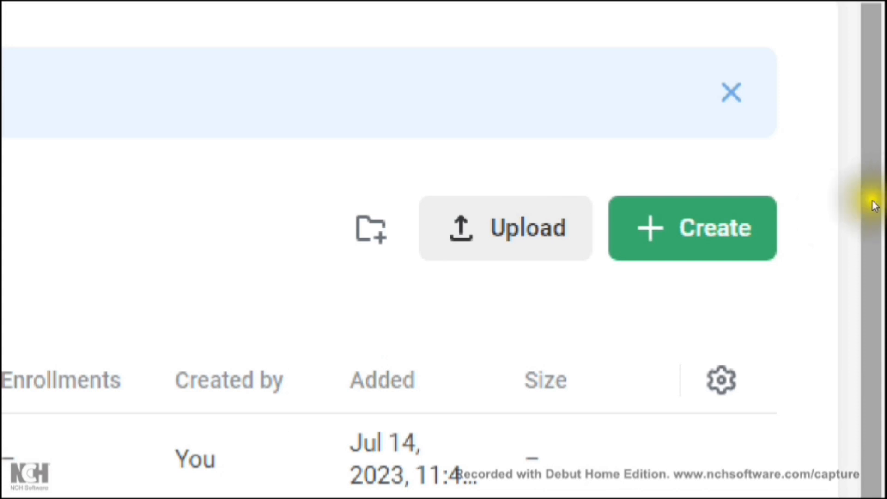
click(805, 212)
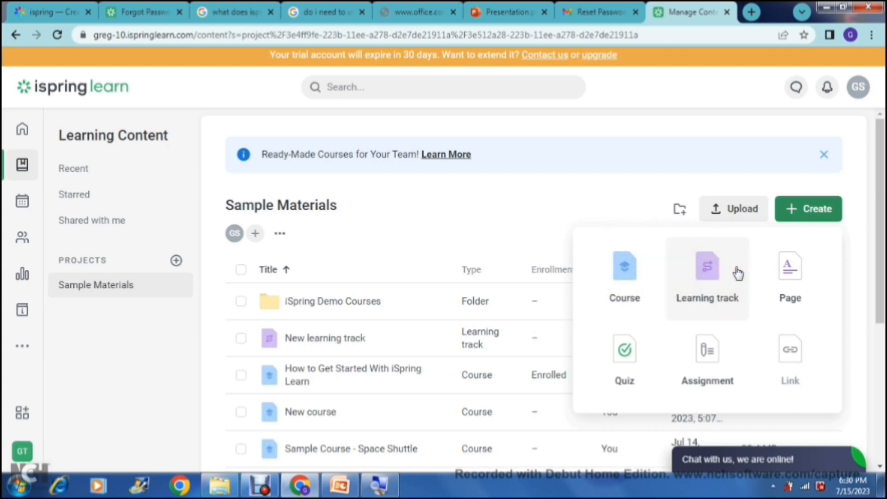
click(785, 281)
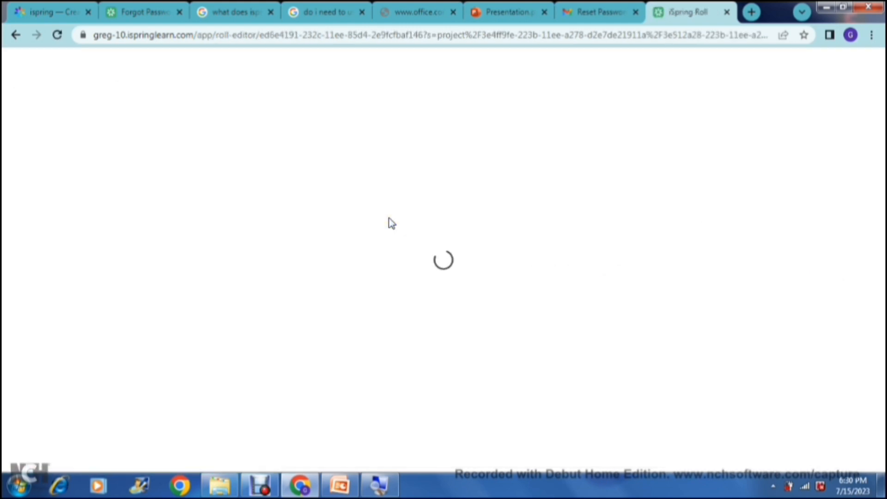
click(277, 195)
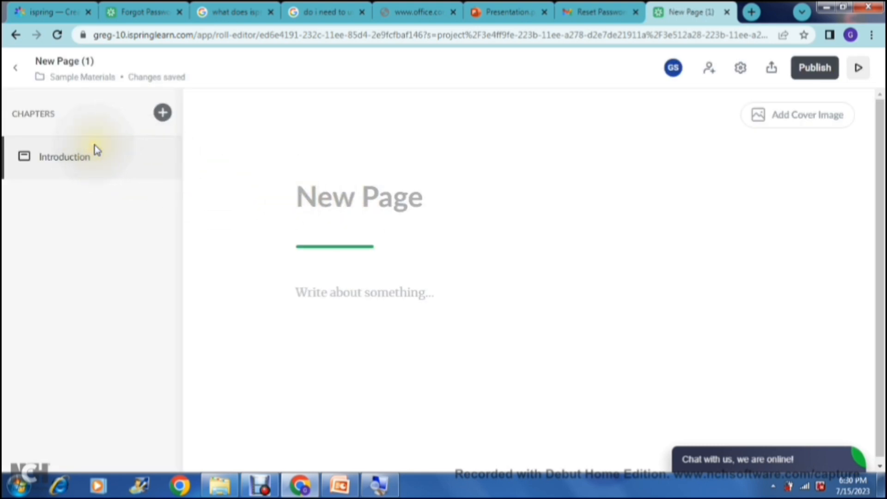
click(69, 156)
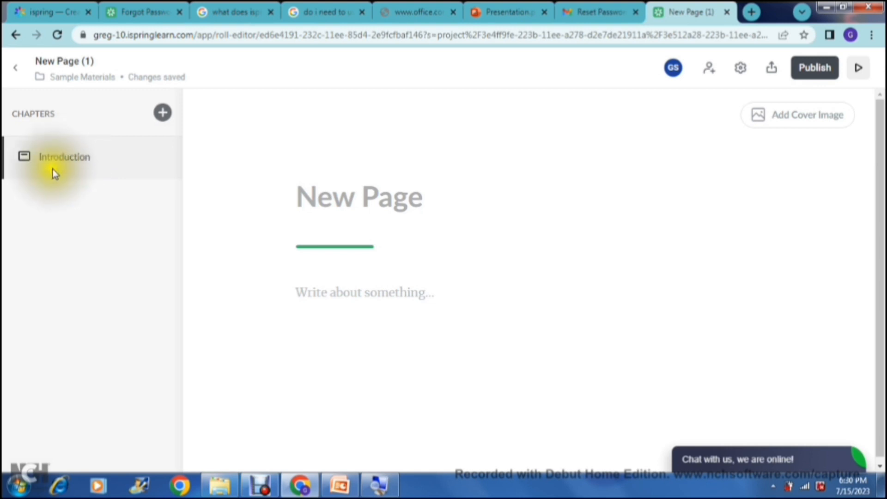
Title the new page "Introduction to This course" and enter "Description" as the text below the title
click(329, 200)
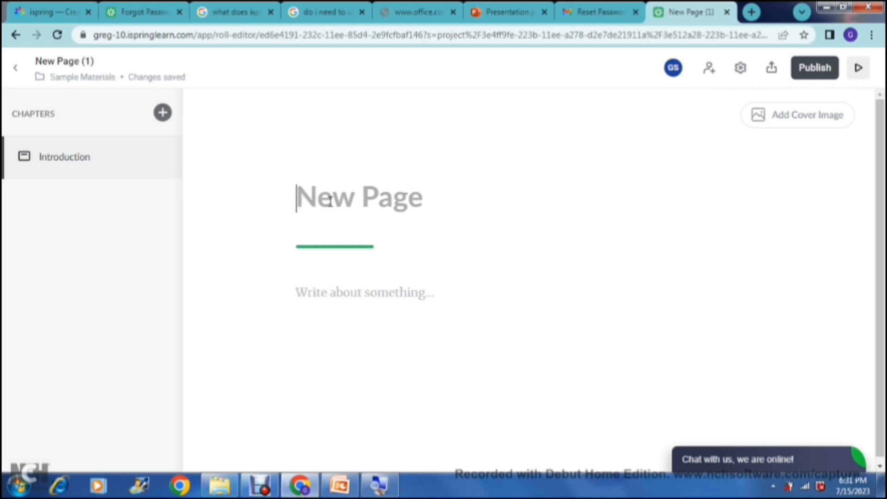
text(Introduction to This course)
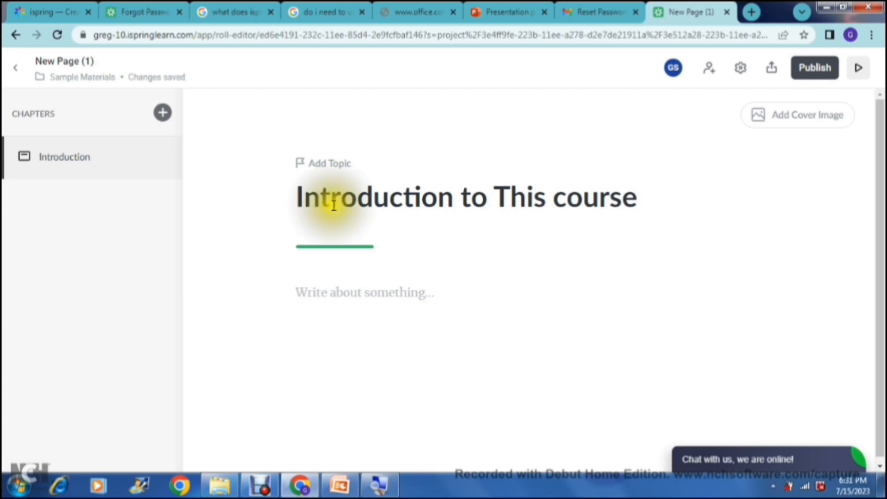
click(376, 292)
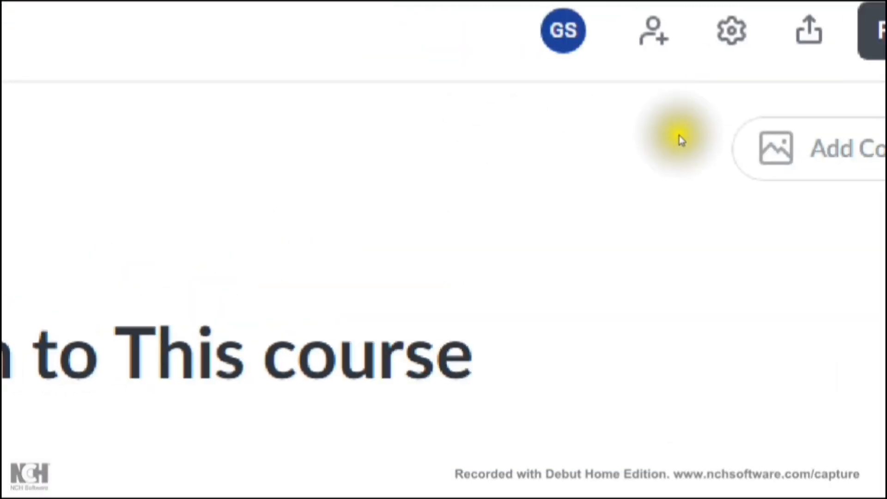
Add the image "A surfers dream" from the Downloads folder as the page's cover image
click(869, 121)
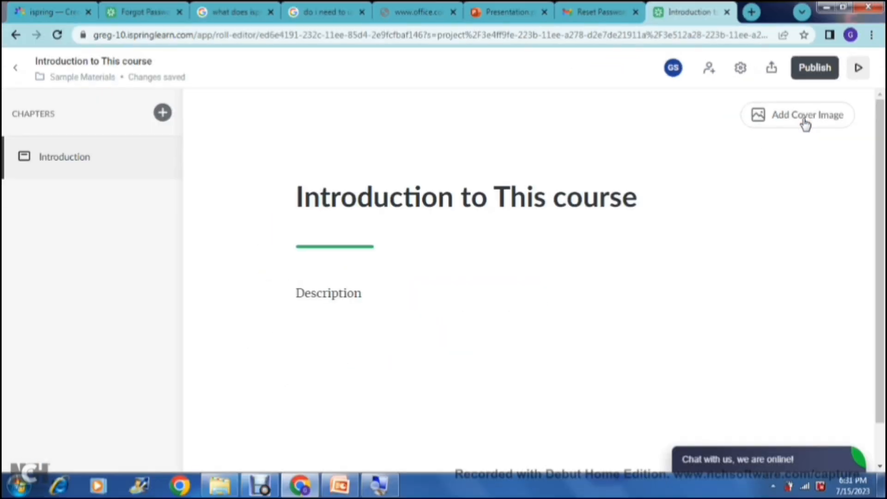
click(800, 116)
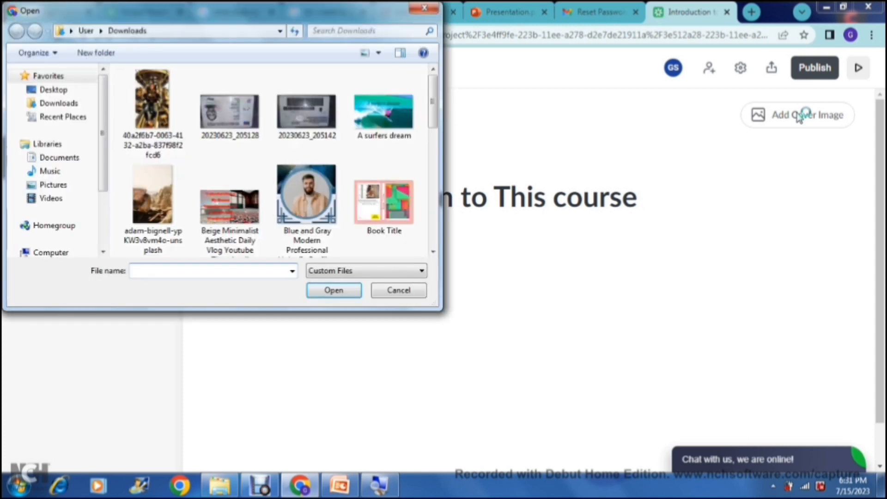
click(401, 128)
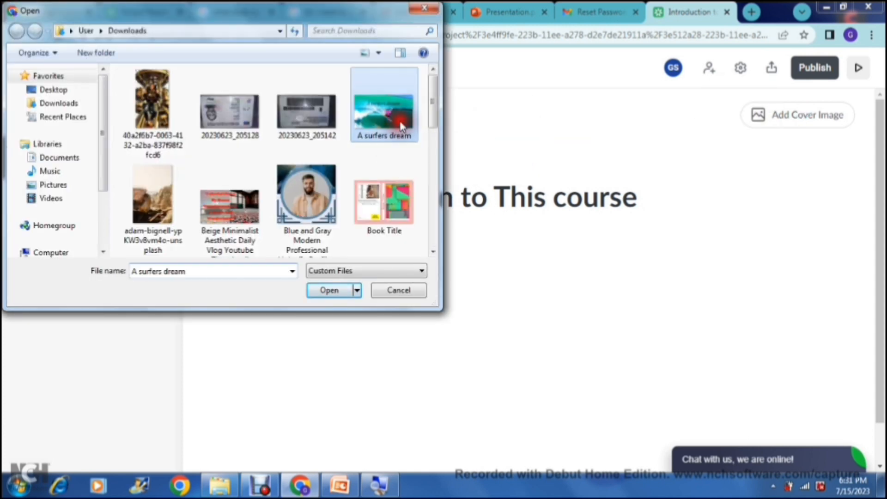
click(328, 290)
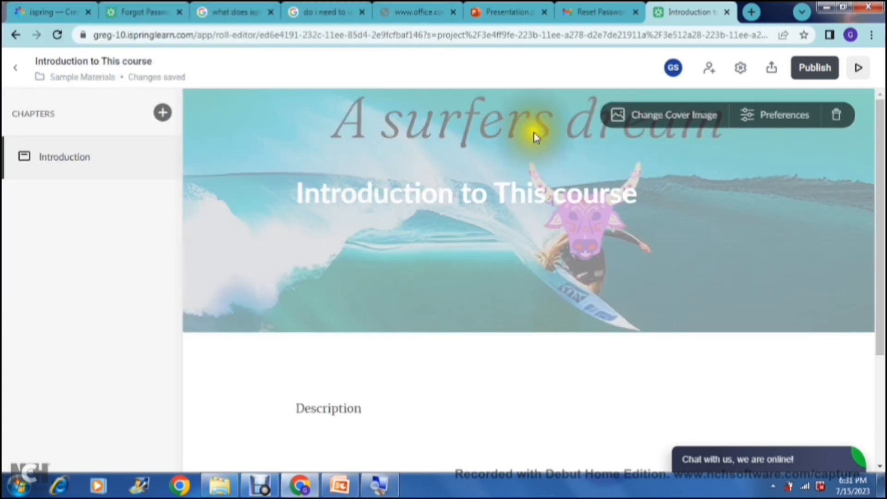
Change the cover image's overlay color to yellow in its preferences
click(785, 117)
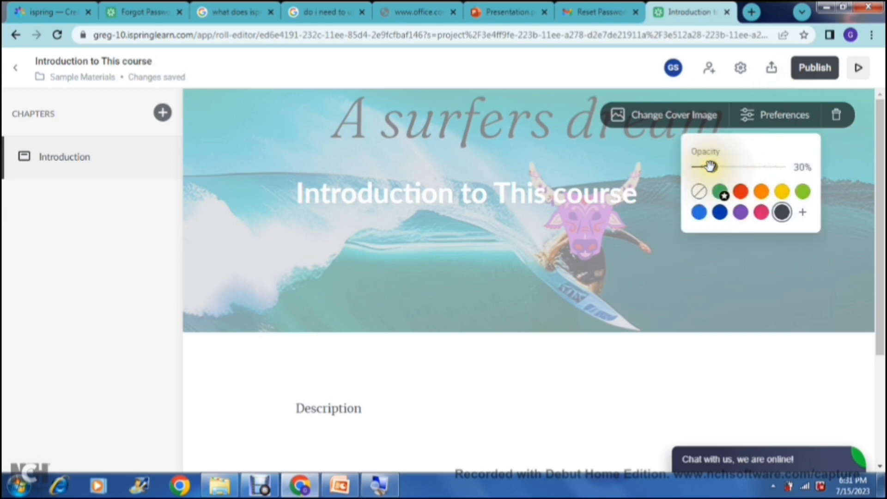
mouse_move(712, 167)
mouse_down()
mouse_move(697, 172)
mouse_move(711, 167)
mouse_up()
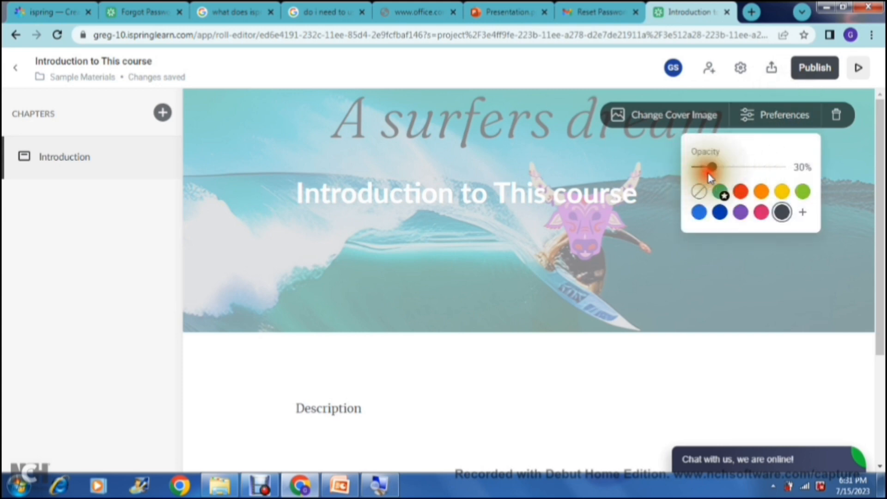
click(780, 191)
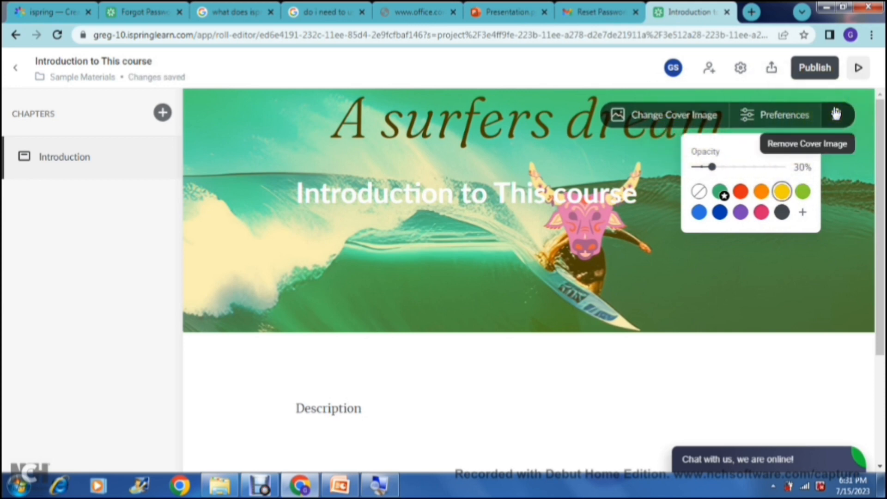
click(505, 390)
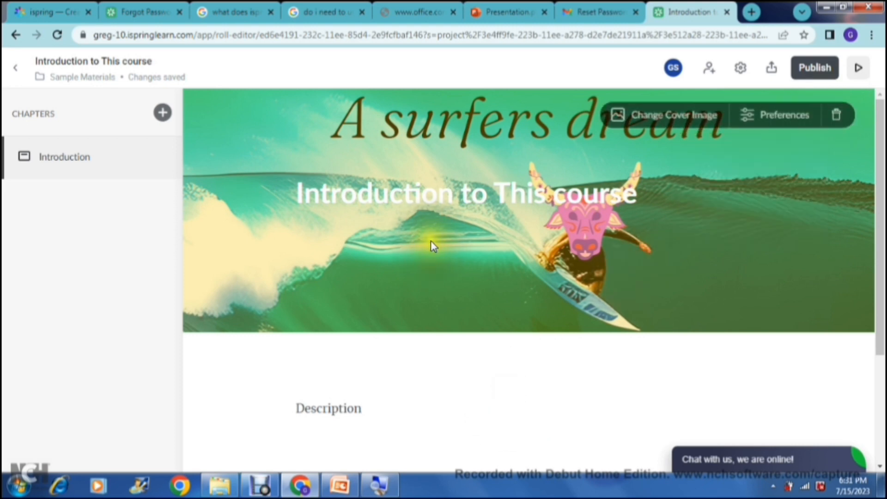
Add a topic label above the title "Introduction to This course" on the cover image
click(409, 199)
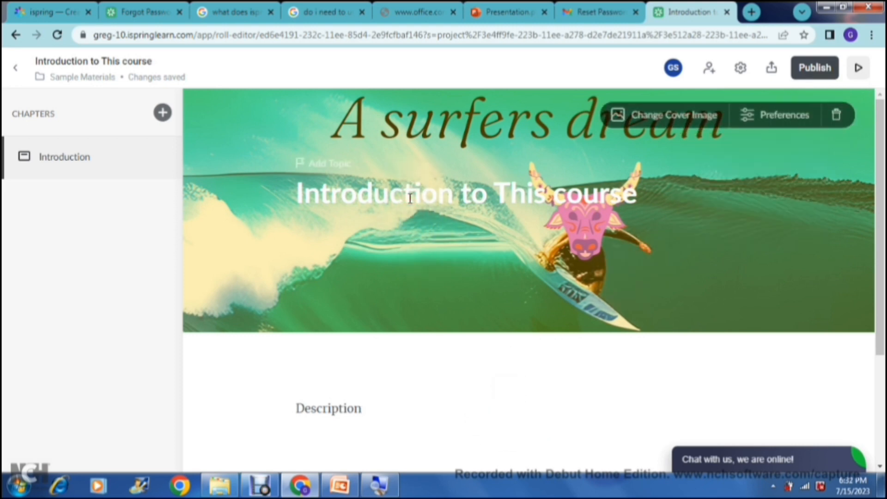
click(654, 197)
click(602, 209)
drag(602, 209, 274, 205)
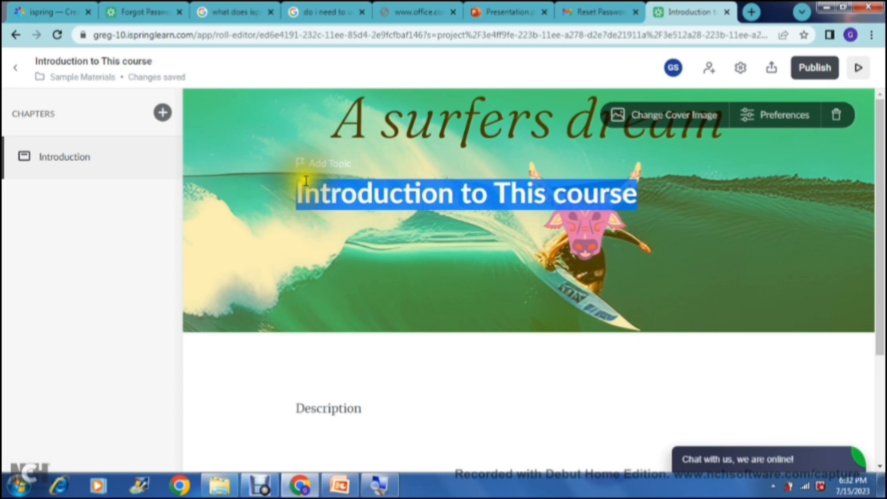
click(325, 167)
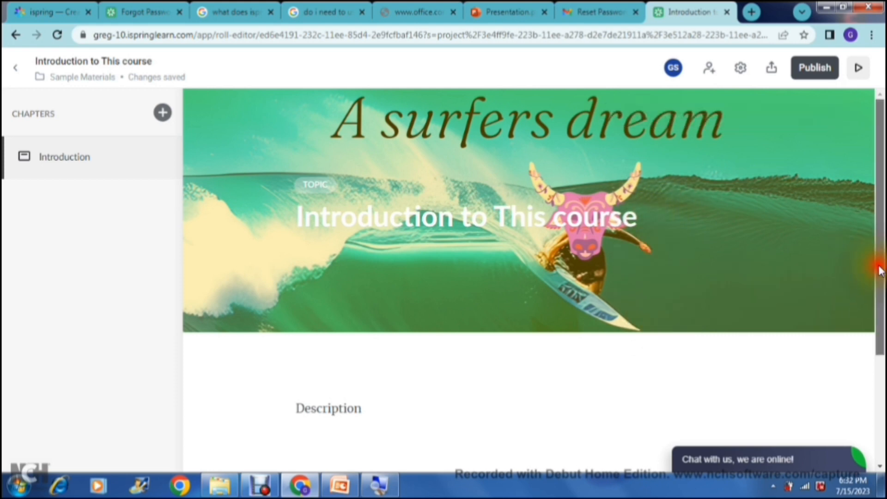
Add a new chapter after the Introduction and title it "Chapter 1"
drag(882, 268, 865, 208)
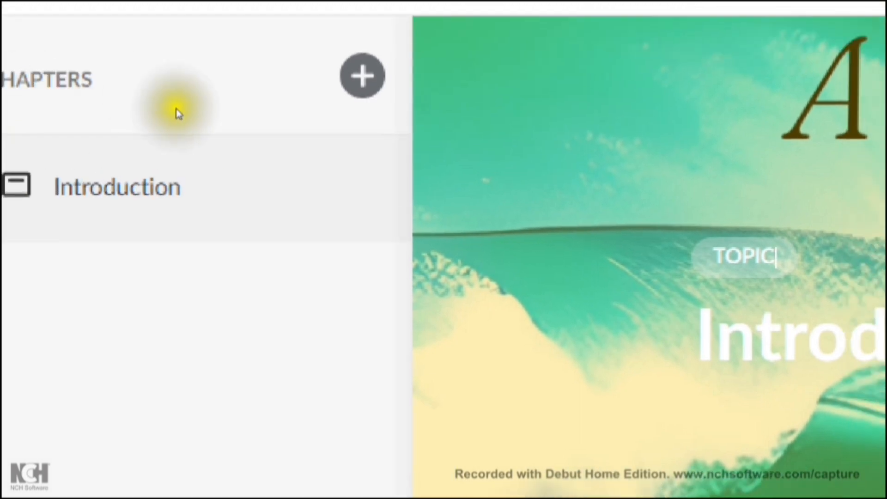
click(405, 69)
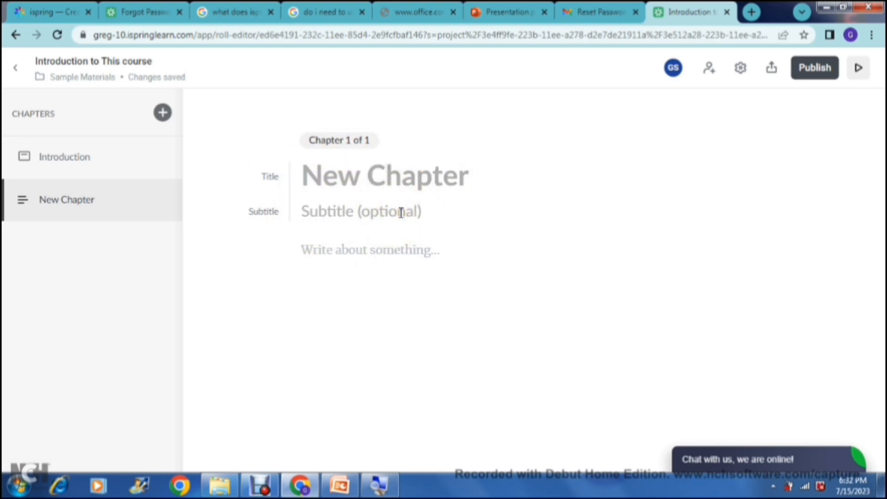
click(419, 174)
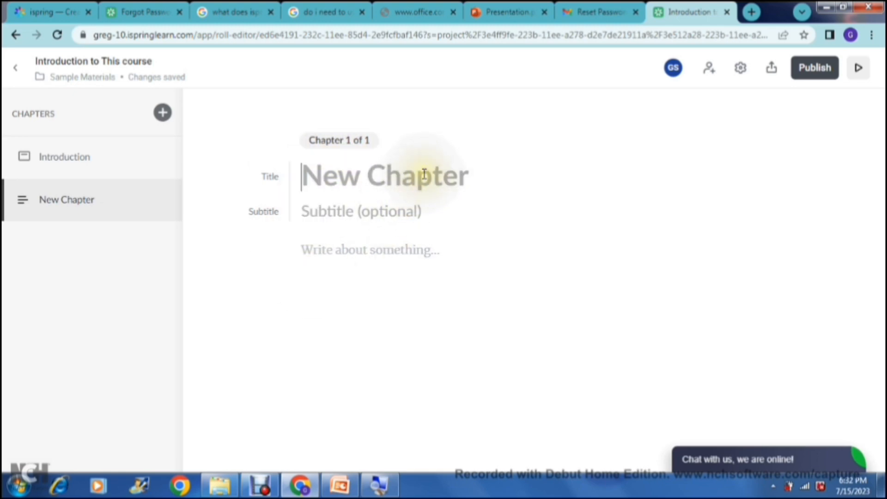
text(Chapter 1)
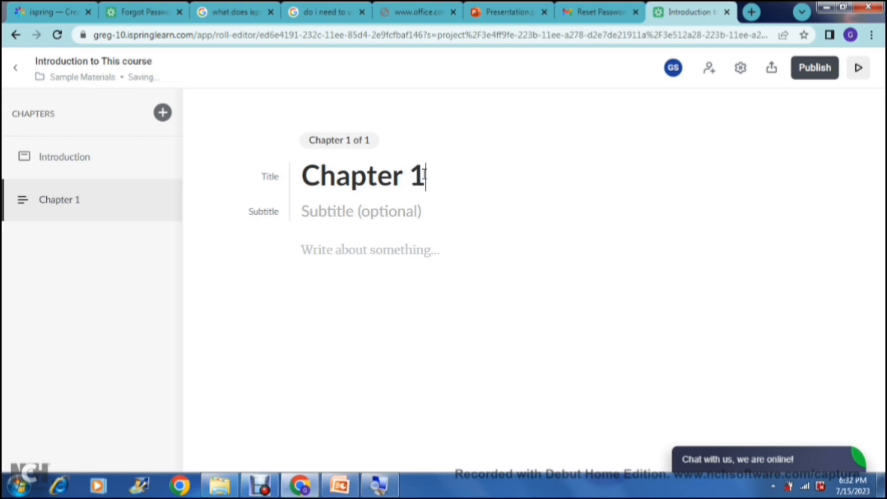
Examine the subtitle field and the content block types available for the body of Chapter 1
click(397, 206)
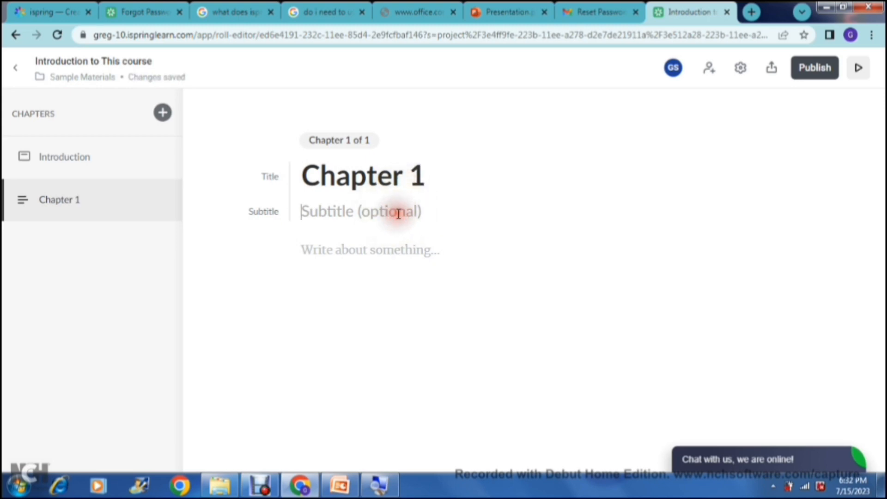
click(388, 250)
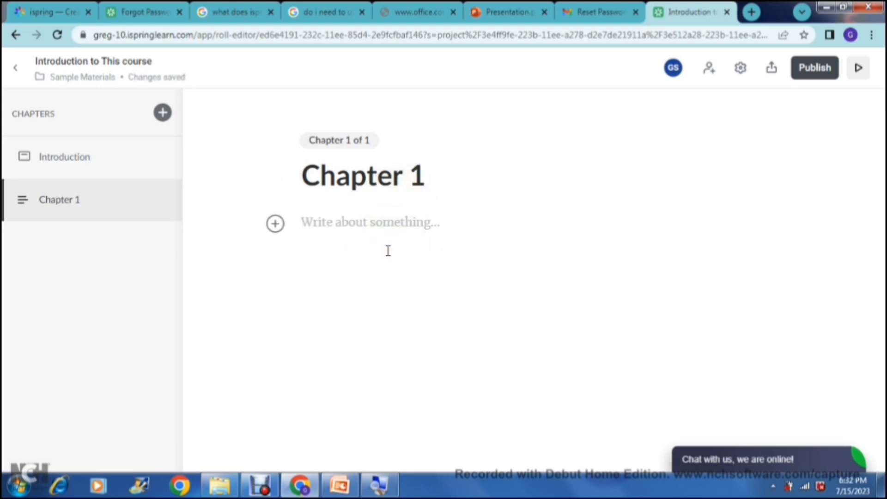
click(305, 234)
click(276, 226)
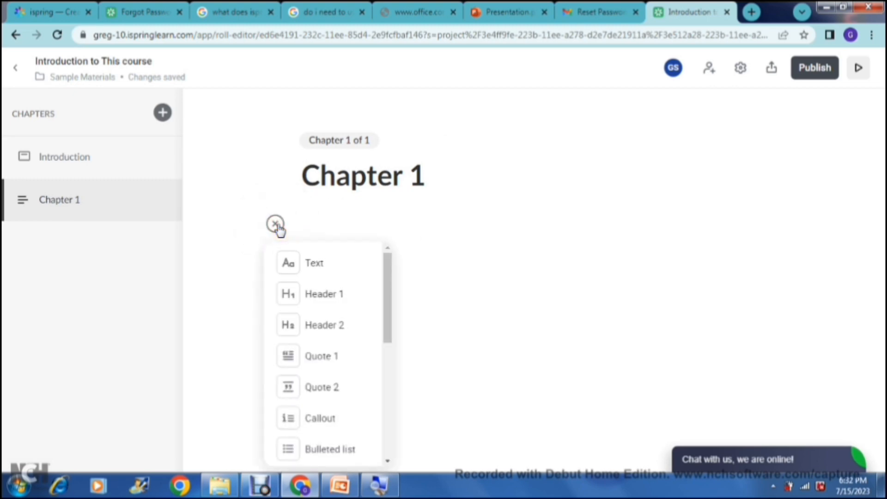
mouse_move(386, 275)
mouse_down()
mouse_move(388, 392)
mouse_move(381, 264)
mouse_up()
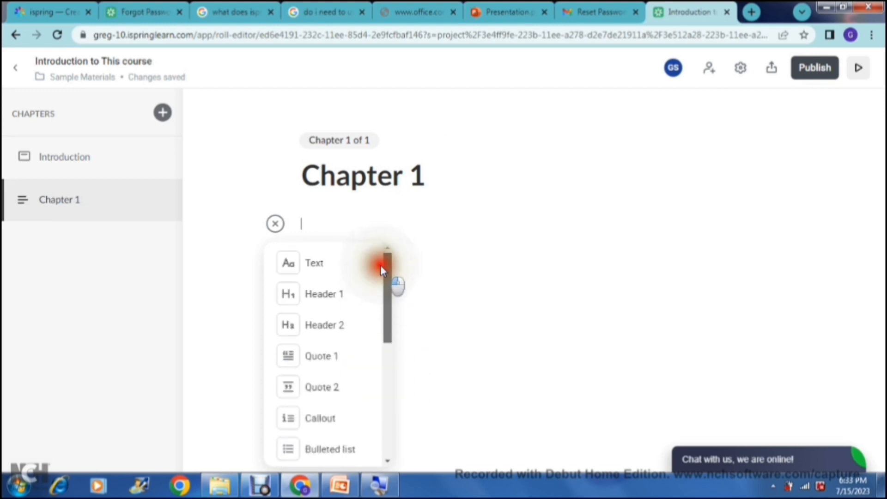
click(365, 223)
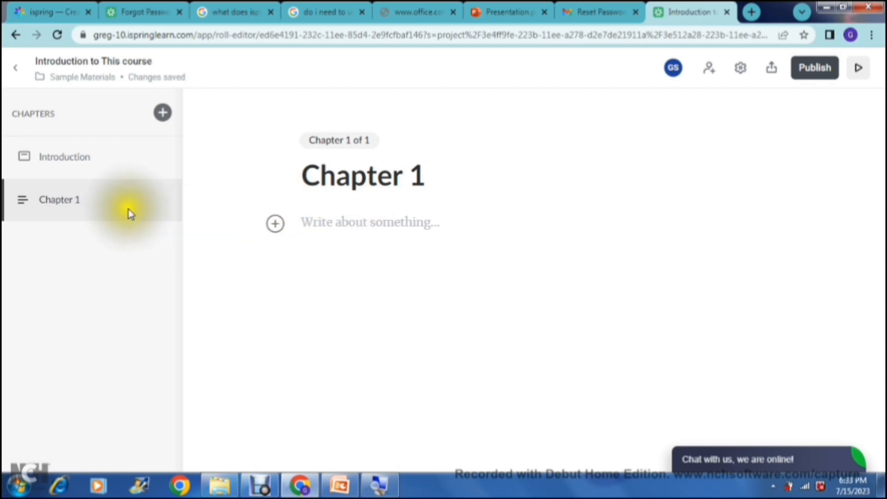
Review the Introduction chapter's cover and description, and return to the Sample Materials list
click(112, 172)
click(113, 194)
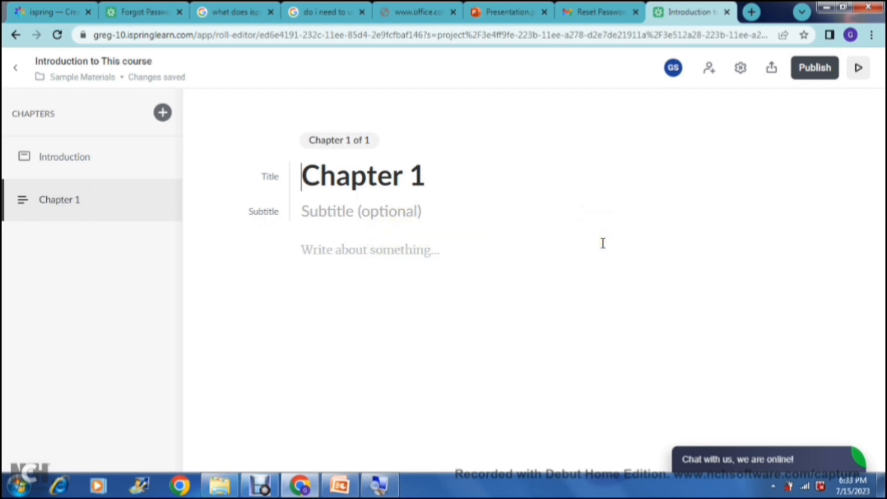
click(65, 159)
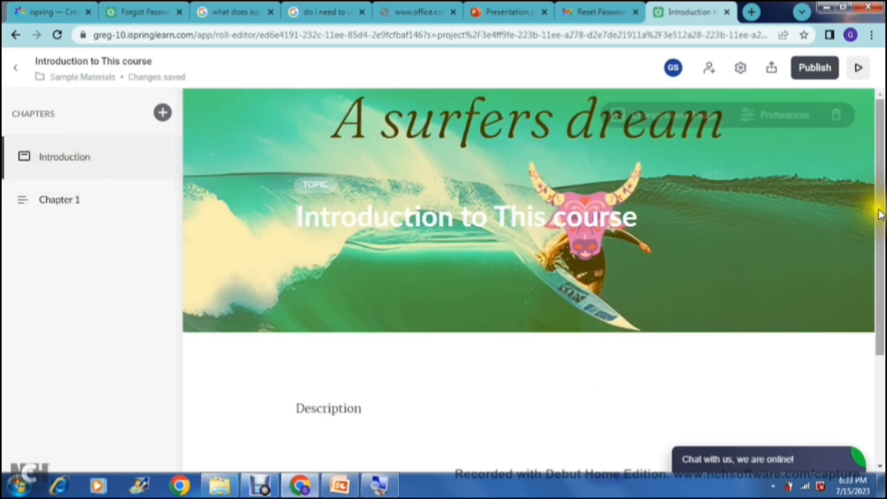
drag(879, 218, 879, 168)
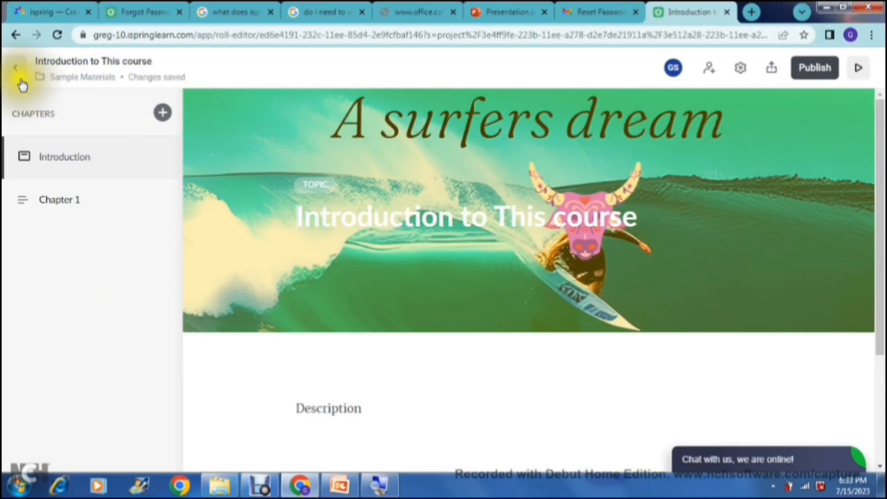
click(17, 72)
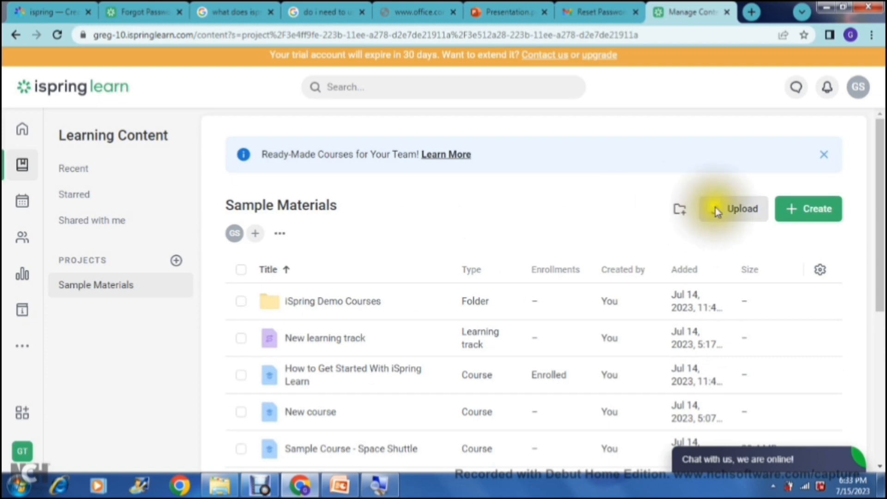
Create a new course in Sample Materials and save its general information
click(794, 213)
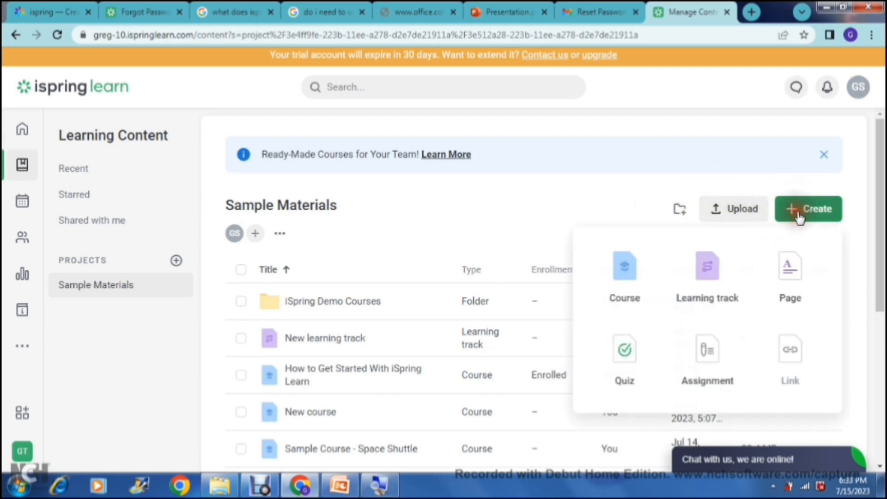
click(623, 271)
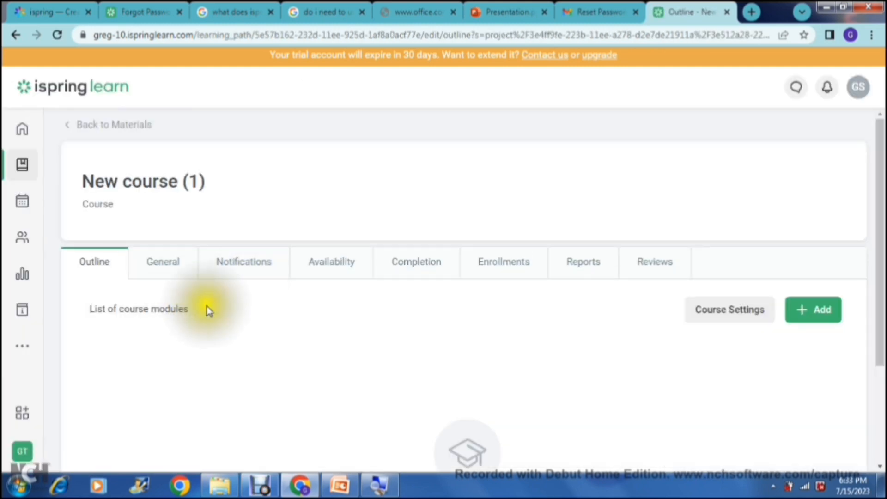
click(168, 270)
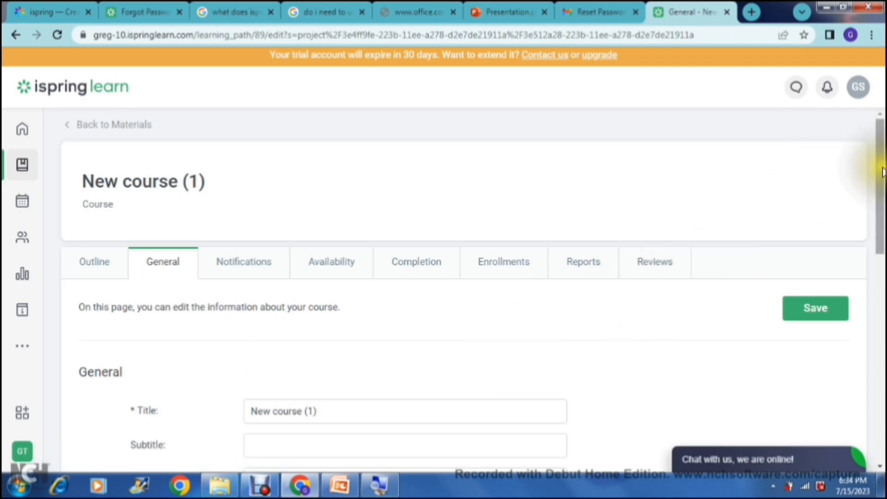
mouse_move(881, 172)
mouse_down()
mouse_move(881, 234)
mouse_move(881, 182)
mouse_up()
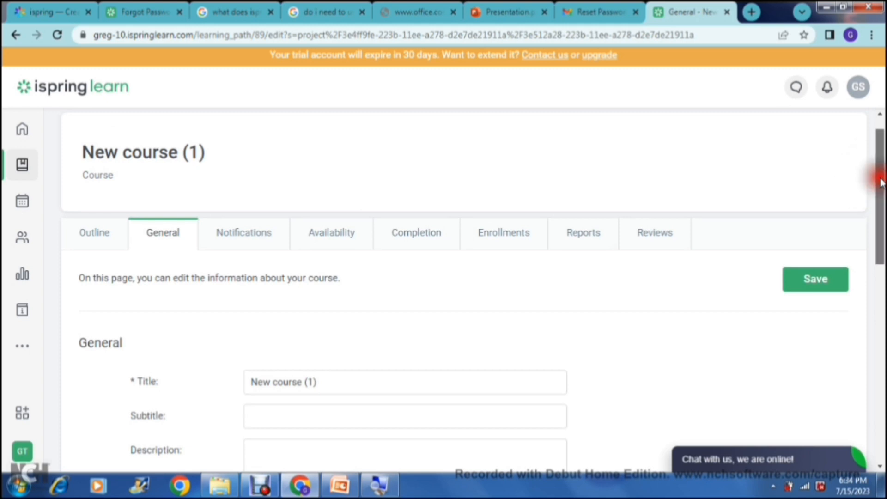
mouse_move(881, 182)
mouse_down()
mouse_move(881, 164)
mouse_move(877, 193)
mouse_up()
click(819, 238)
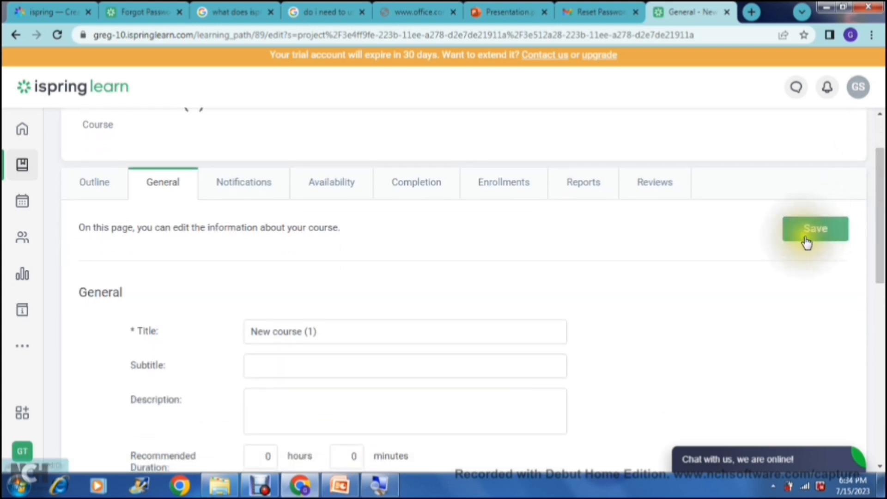
Return to the learning content and look through the items in Sample Materials
click(24, 167)
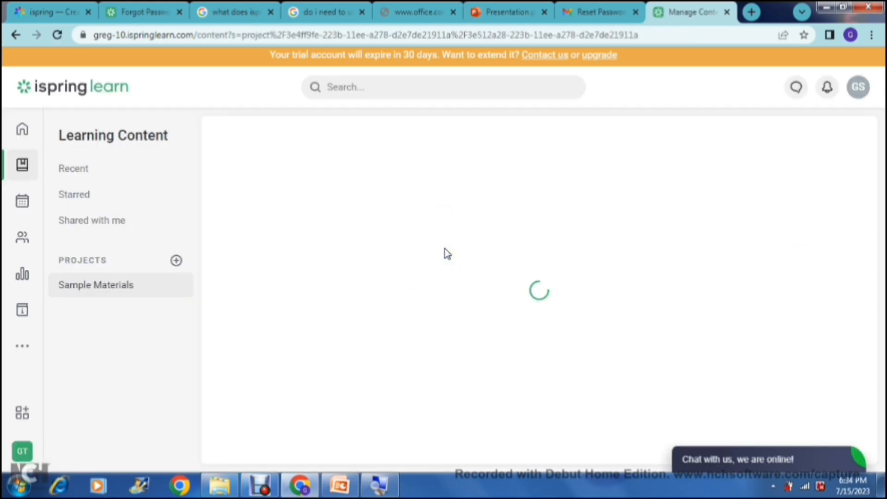
click(468, 248)
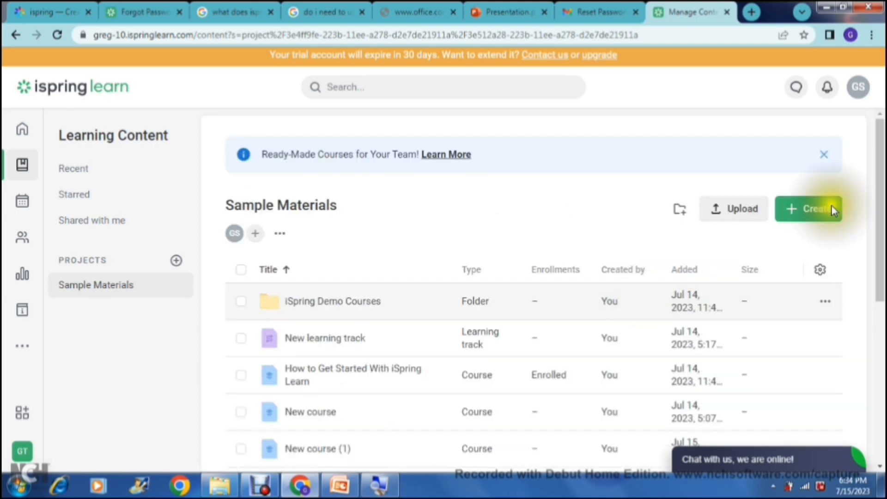
drag(880, 198, 860, 171)
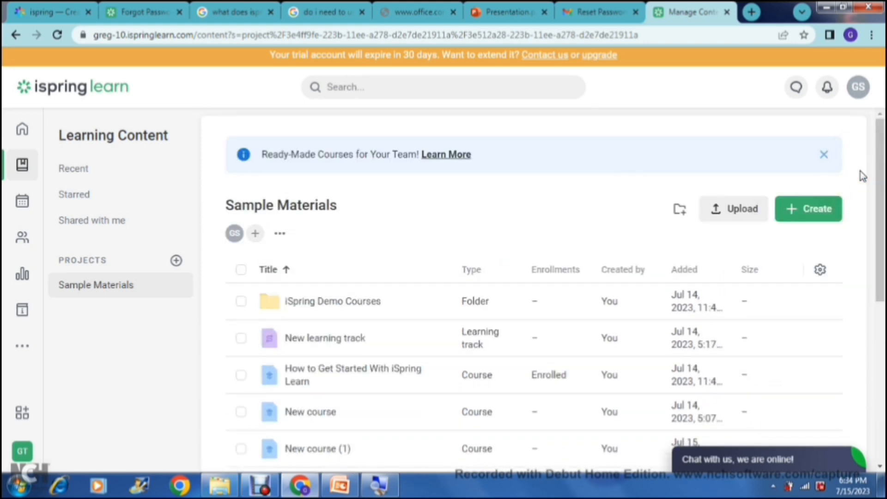